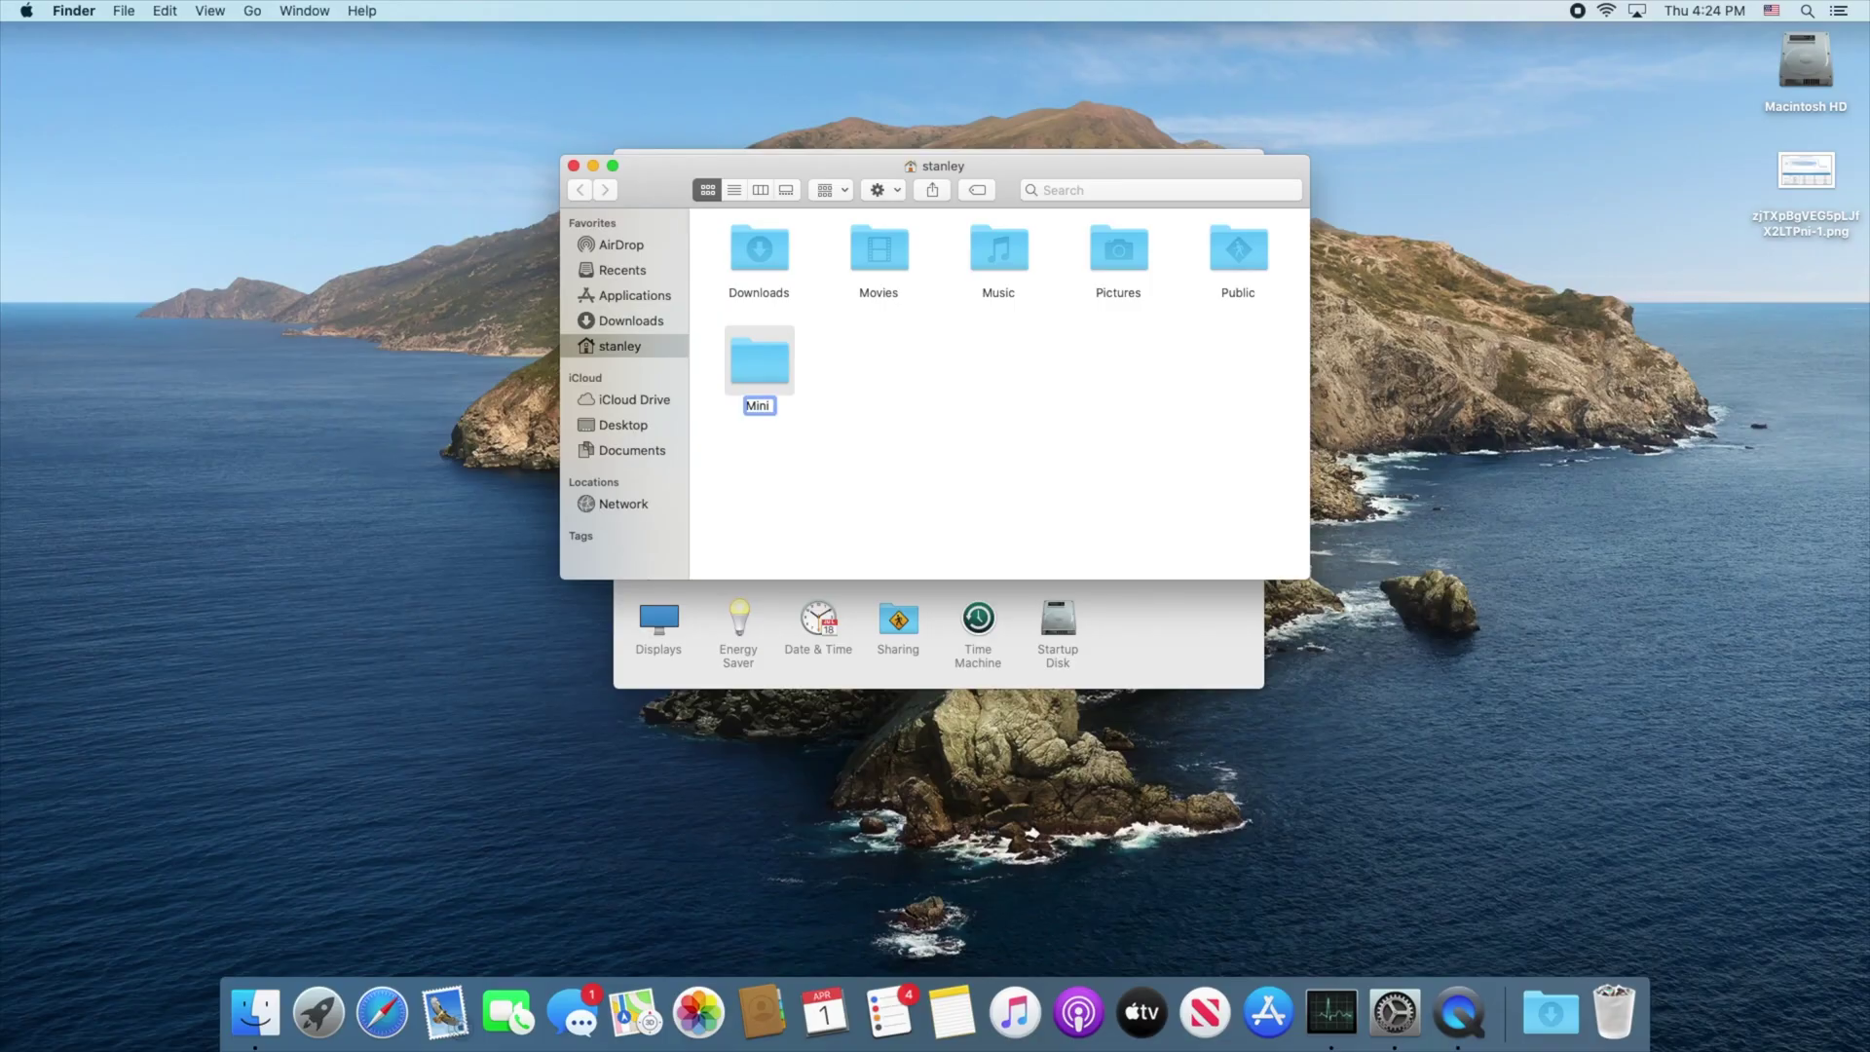
- Finish naming the new home folder 'Mini Time Machine Share' and confirm the name
type("Time Machine Share")
key("Return")
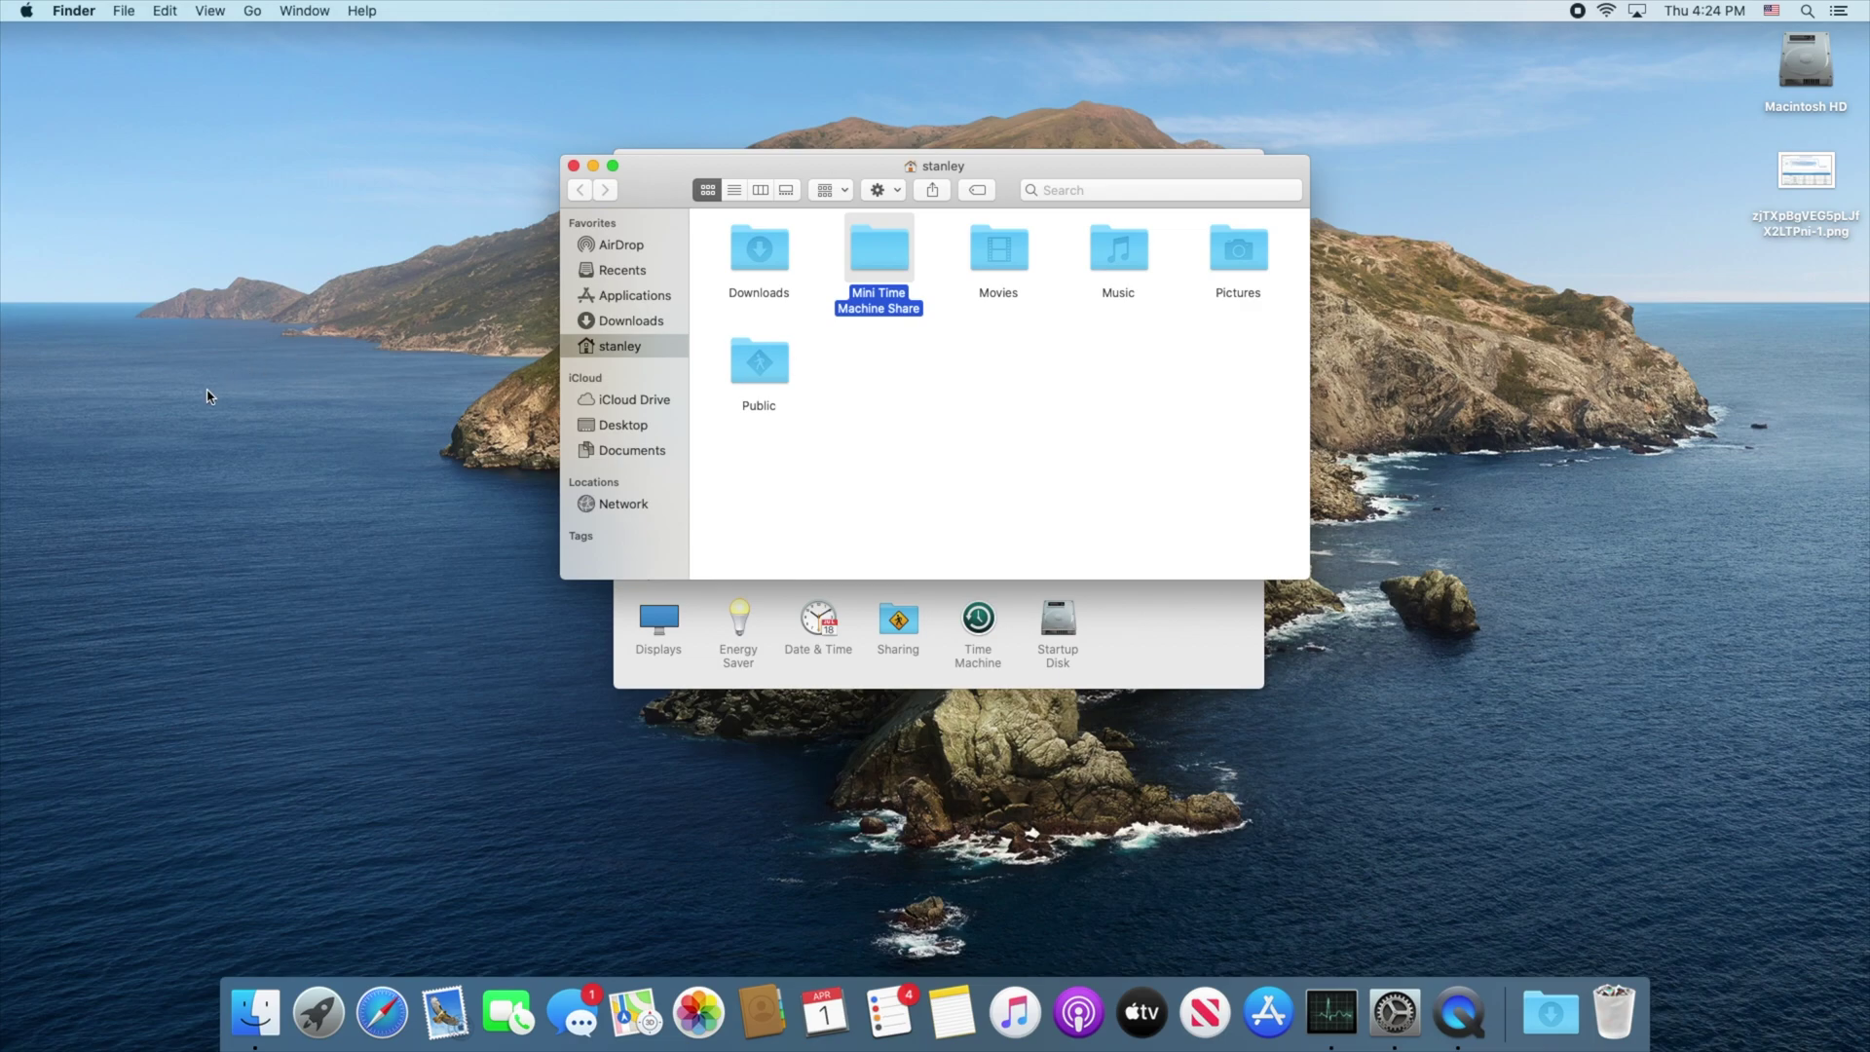
left_click(210, 394)
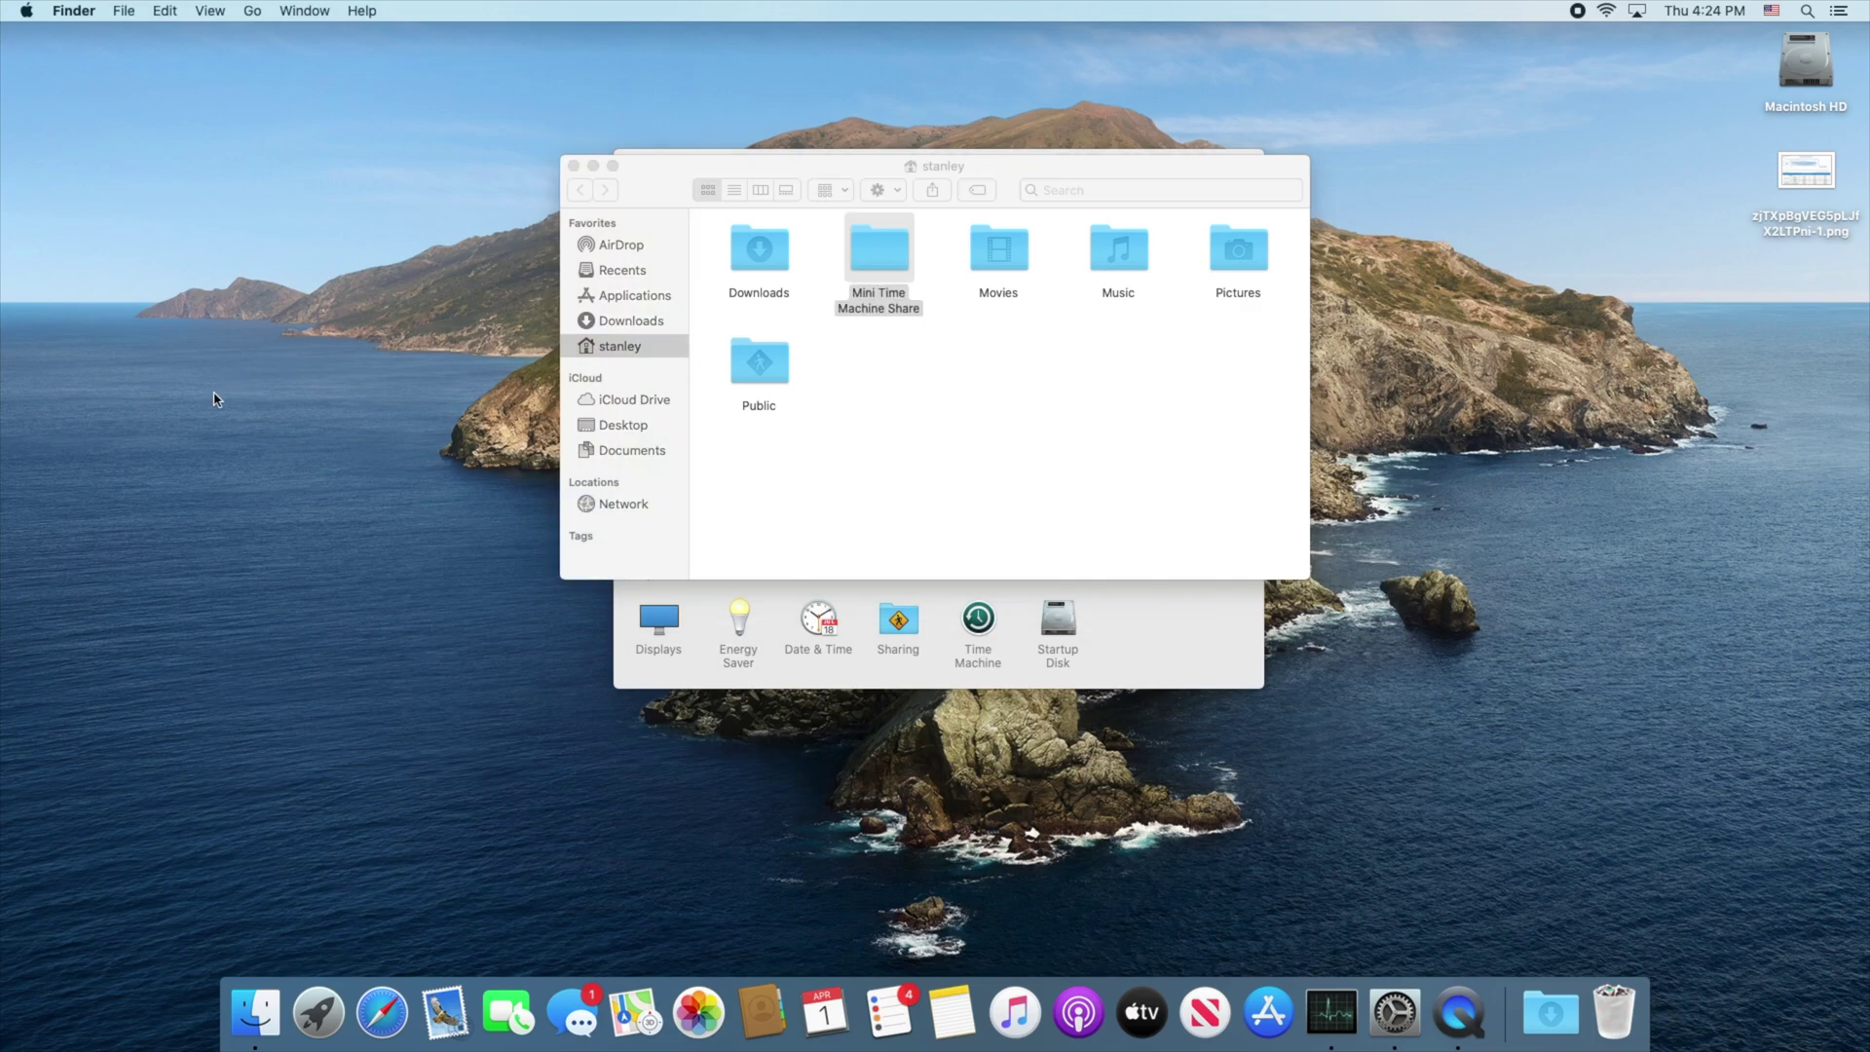
left_click(27, 10)
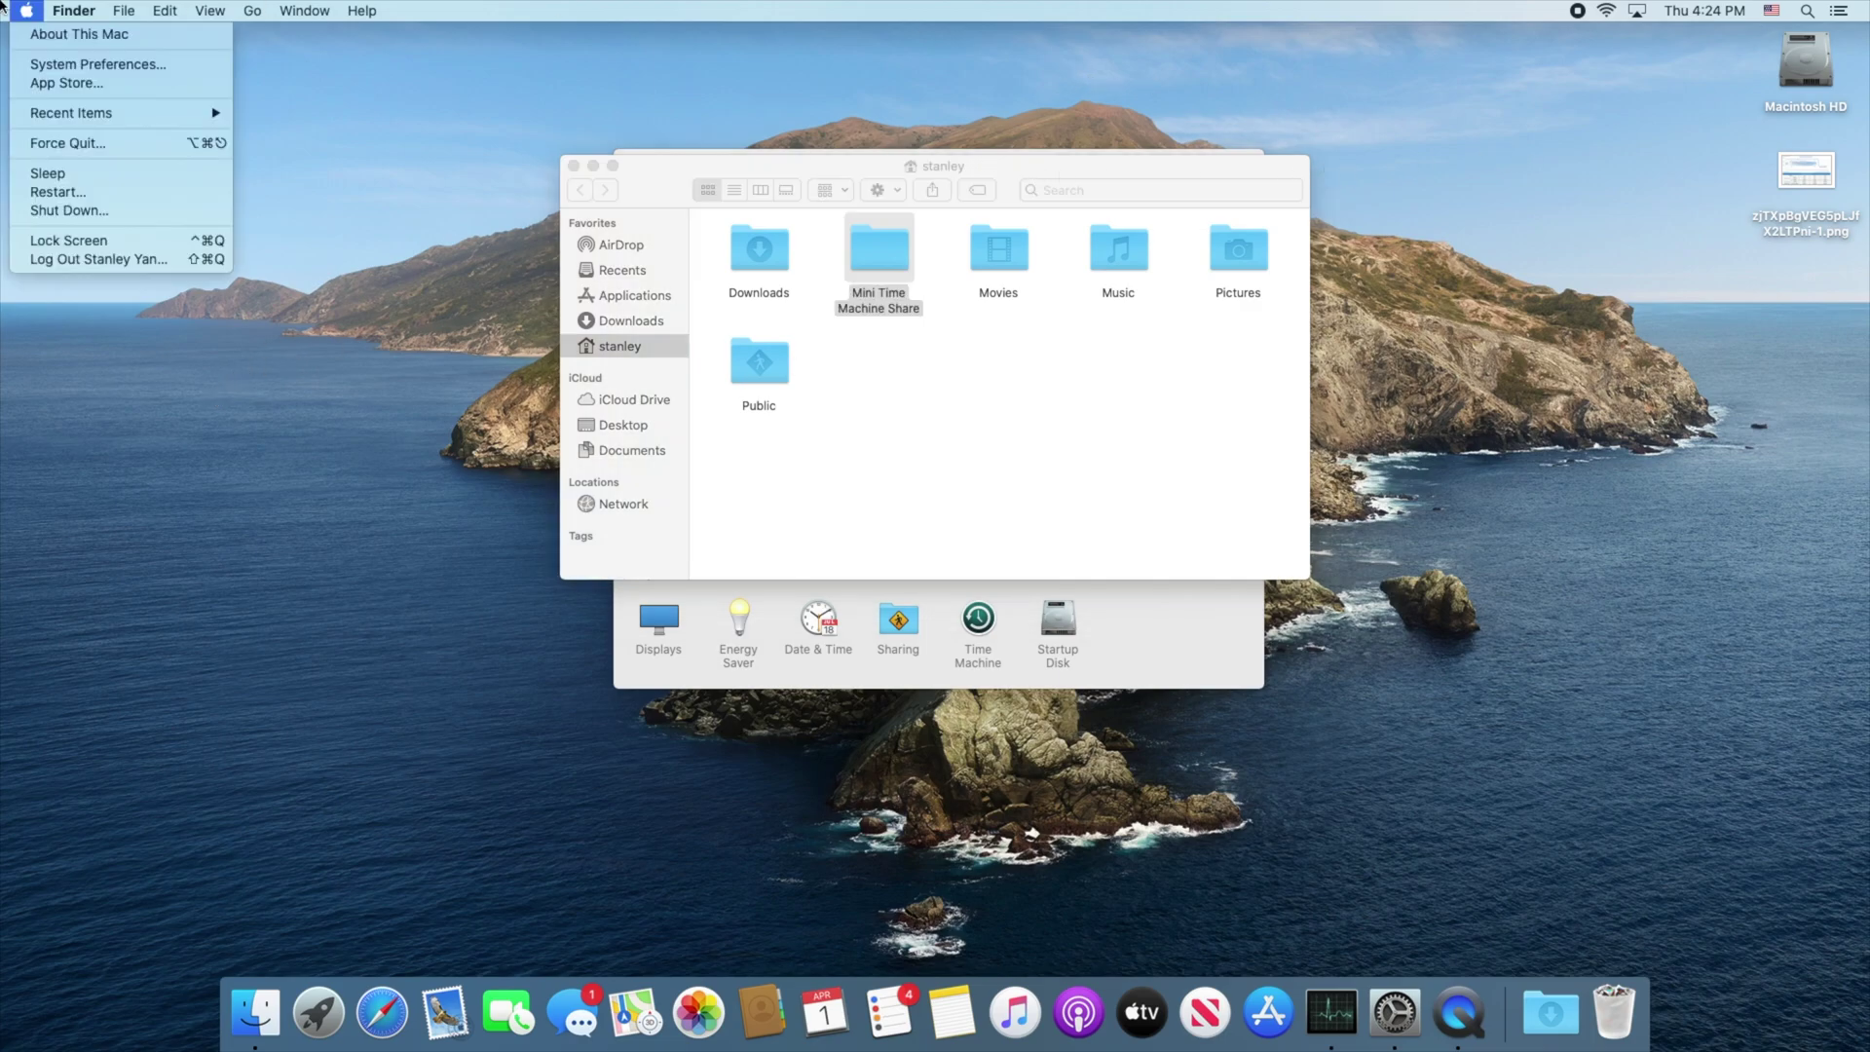
- In System Preferences' Sharing pane, select File Sharing and switch it on
left_click(114, 65)
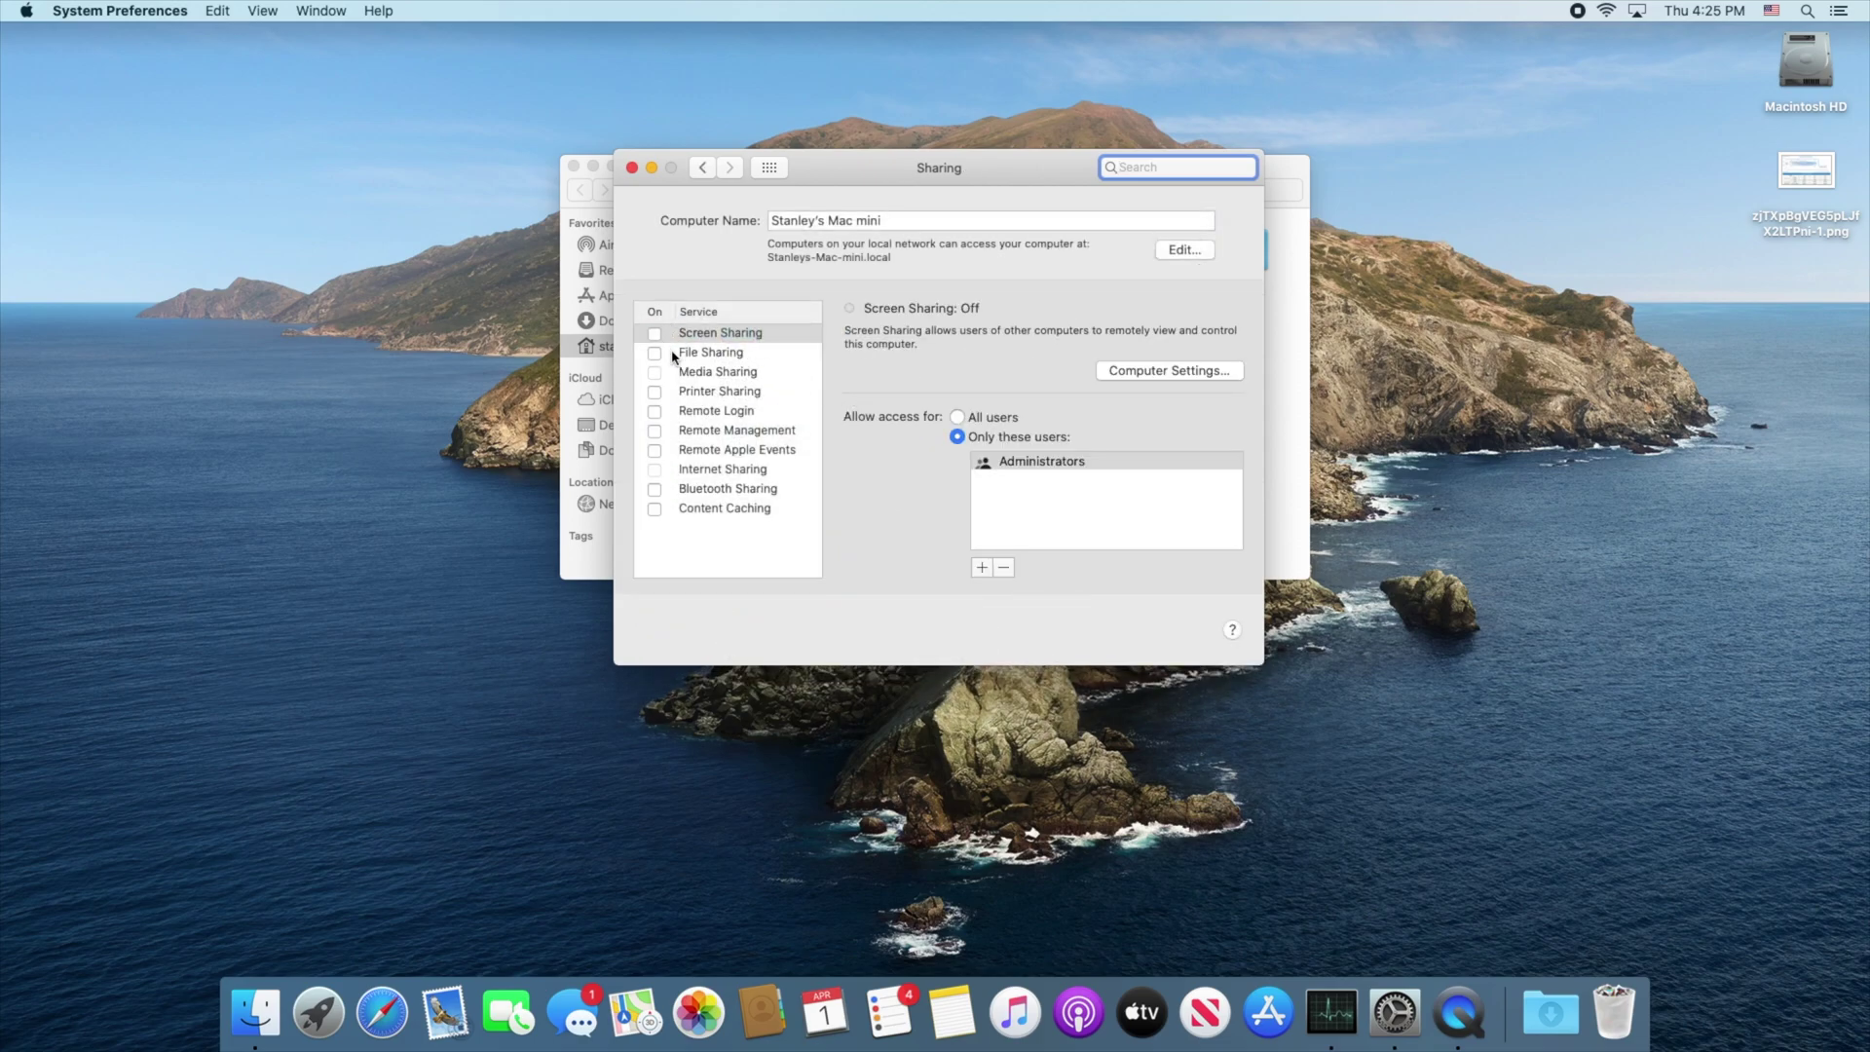
left_click(674, 354)
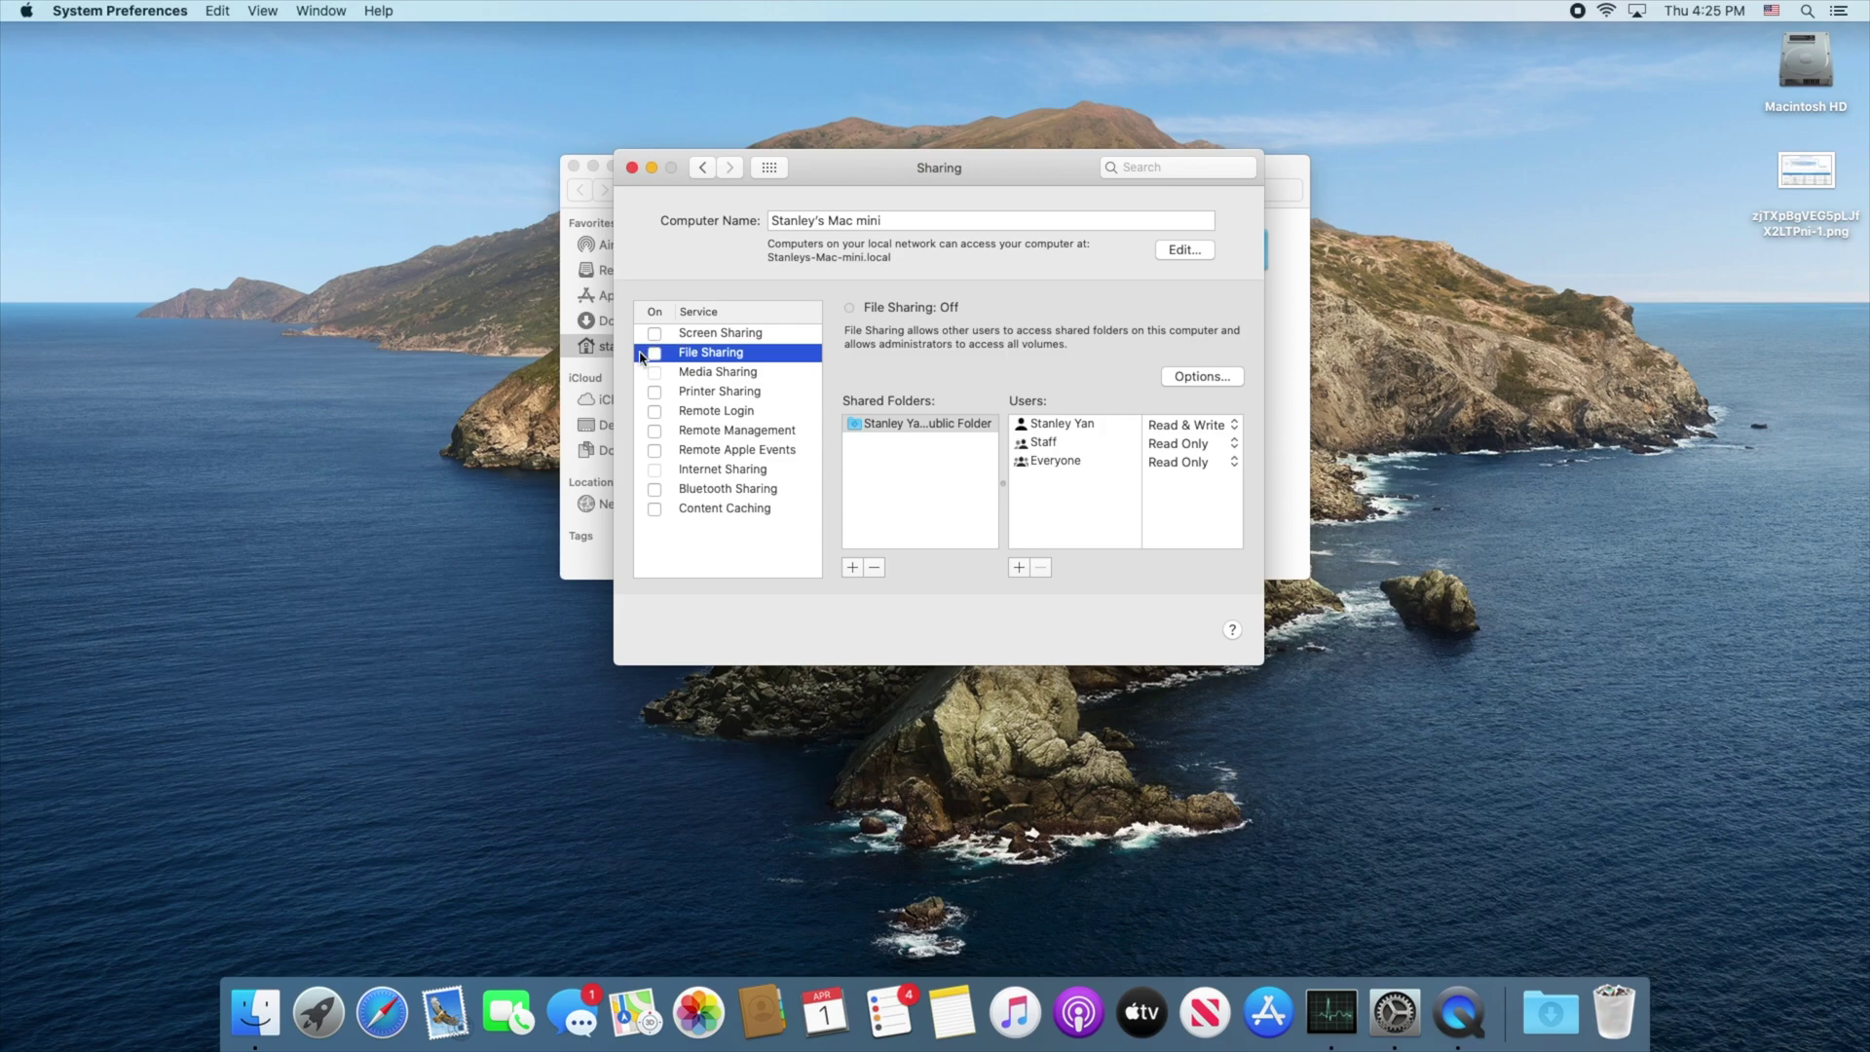
left_click(654, 354)
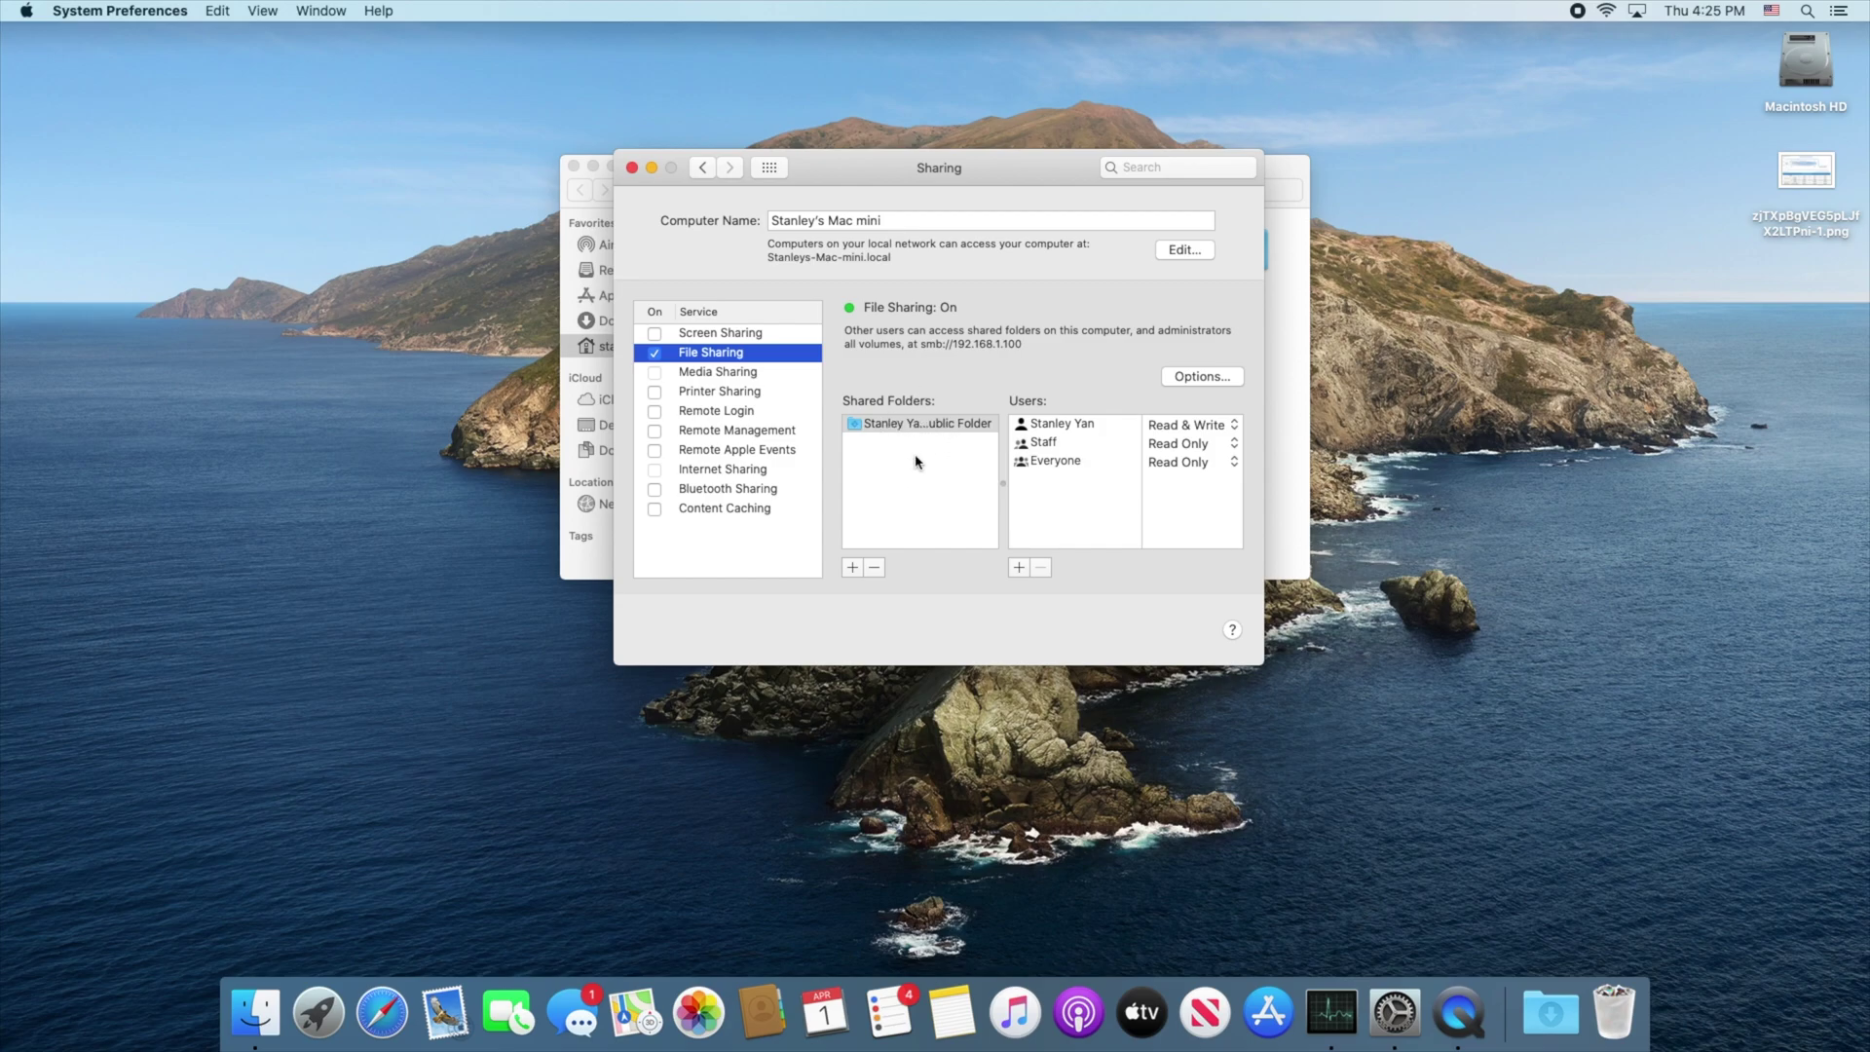
- Add the Mini Time Machine Share folder from the home folder to Shared Folders
left_click(852, 567)
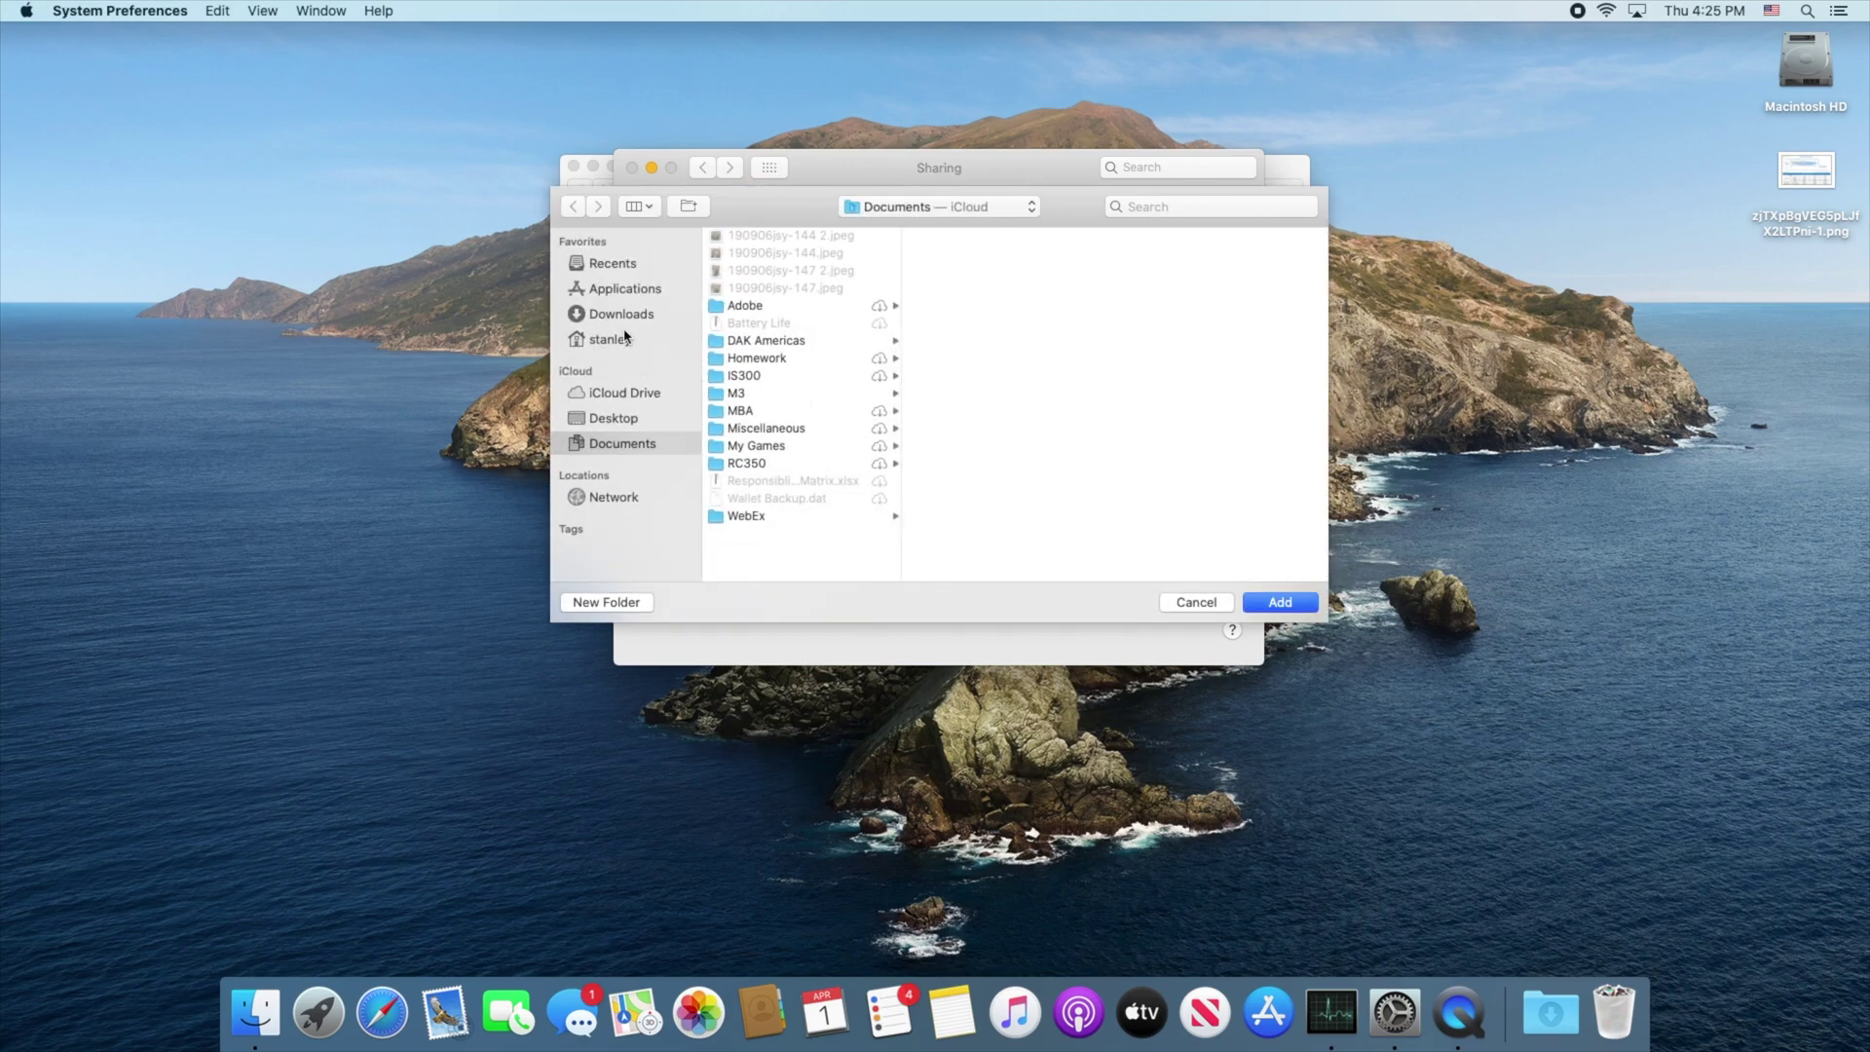
left_click(626, 341)
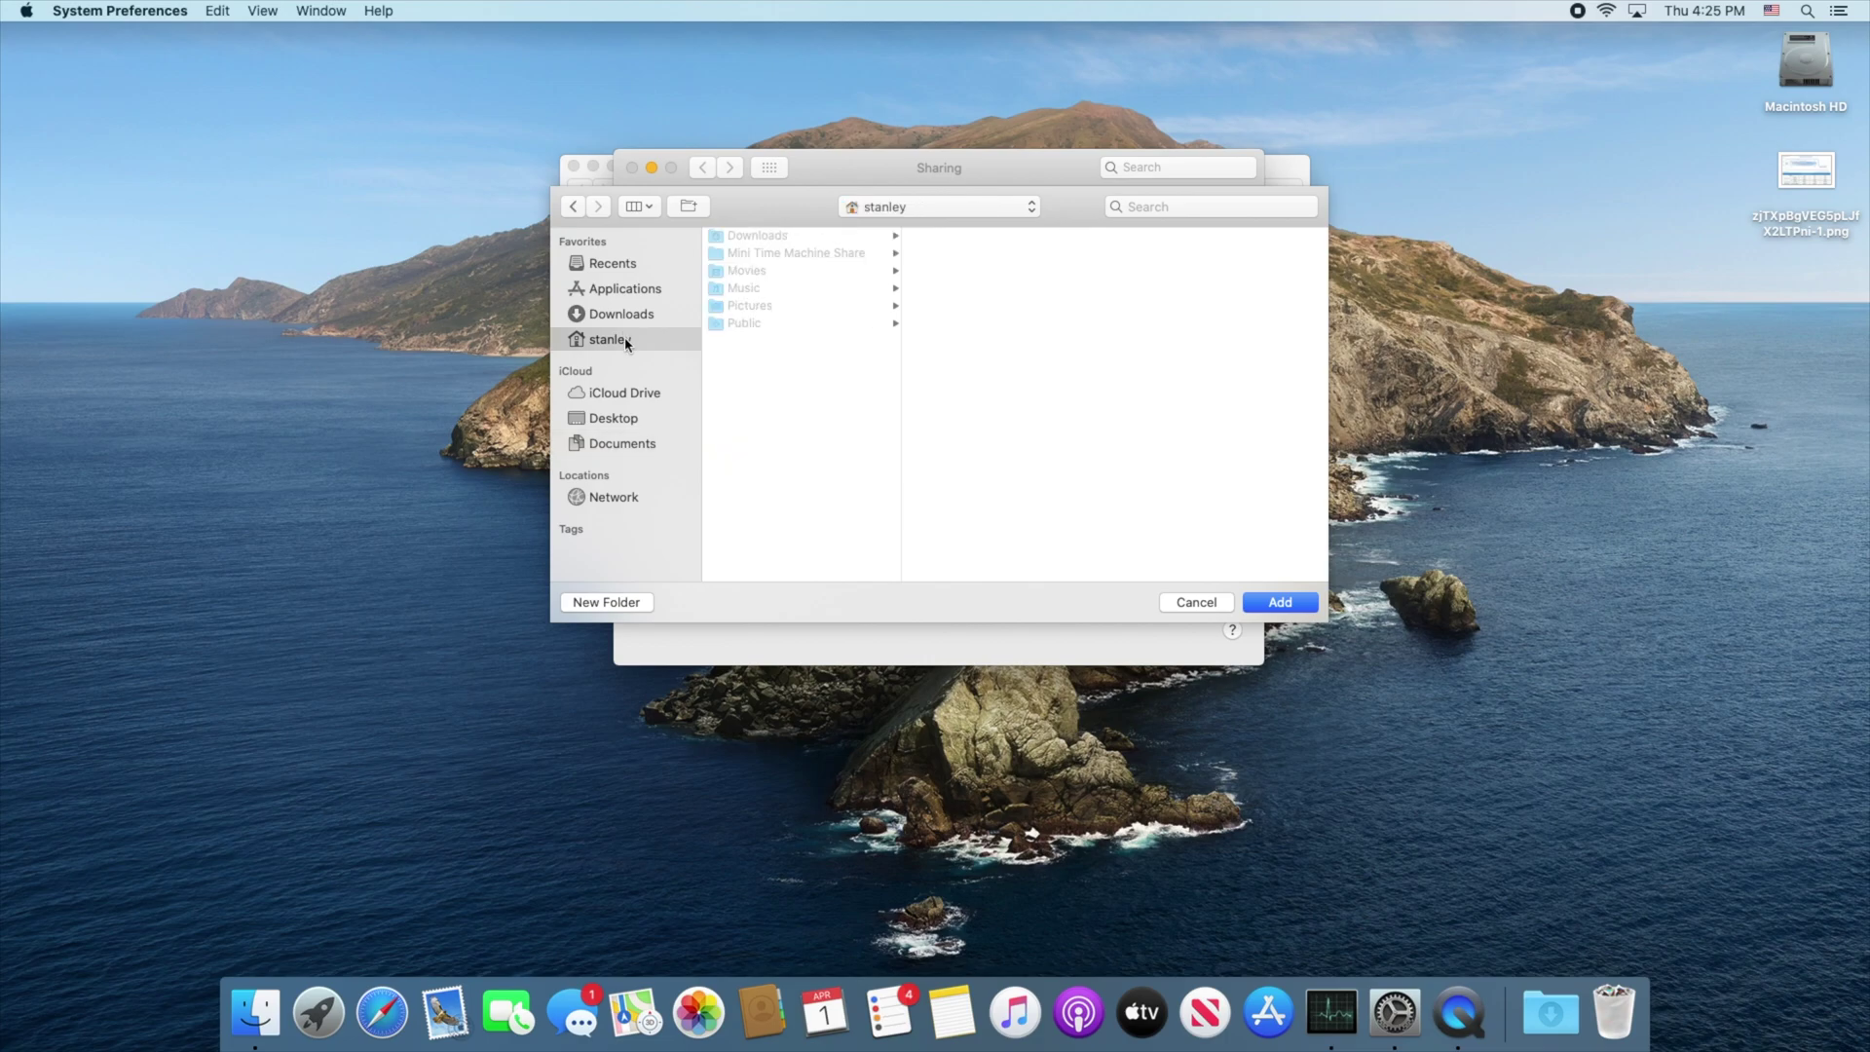
left_click(812, 255)
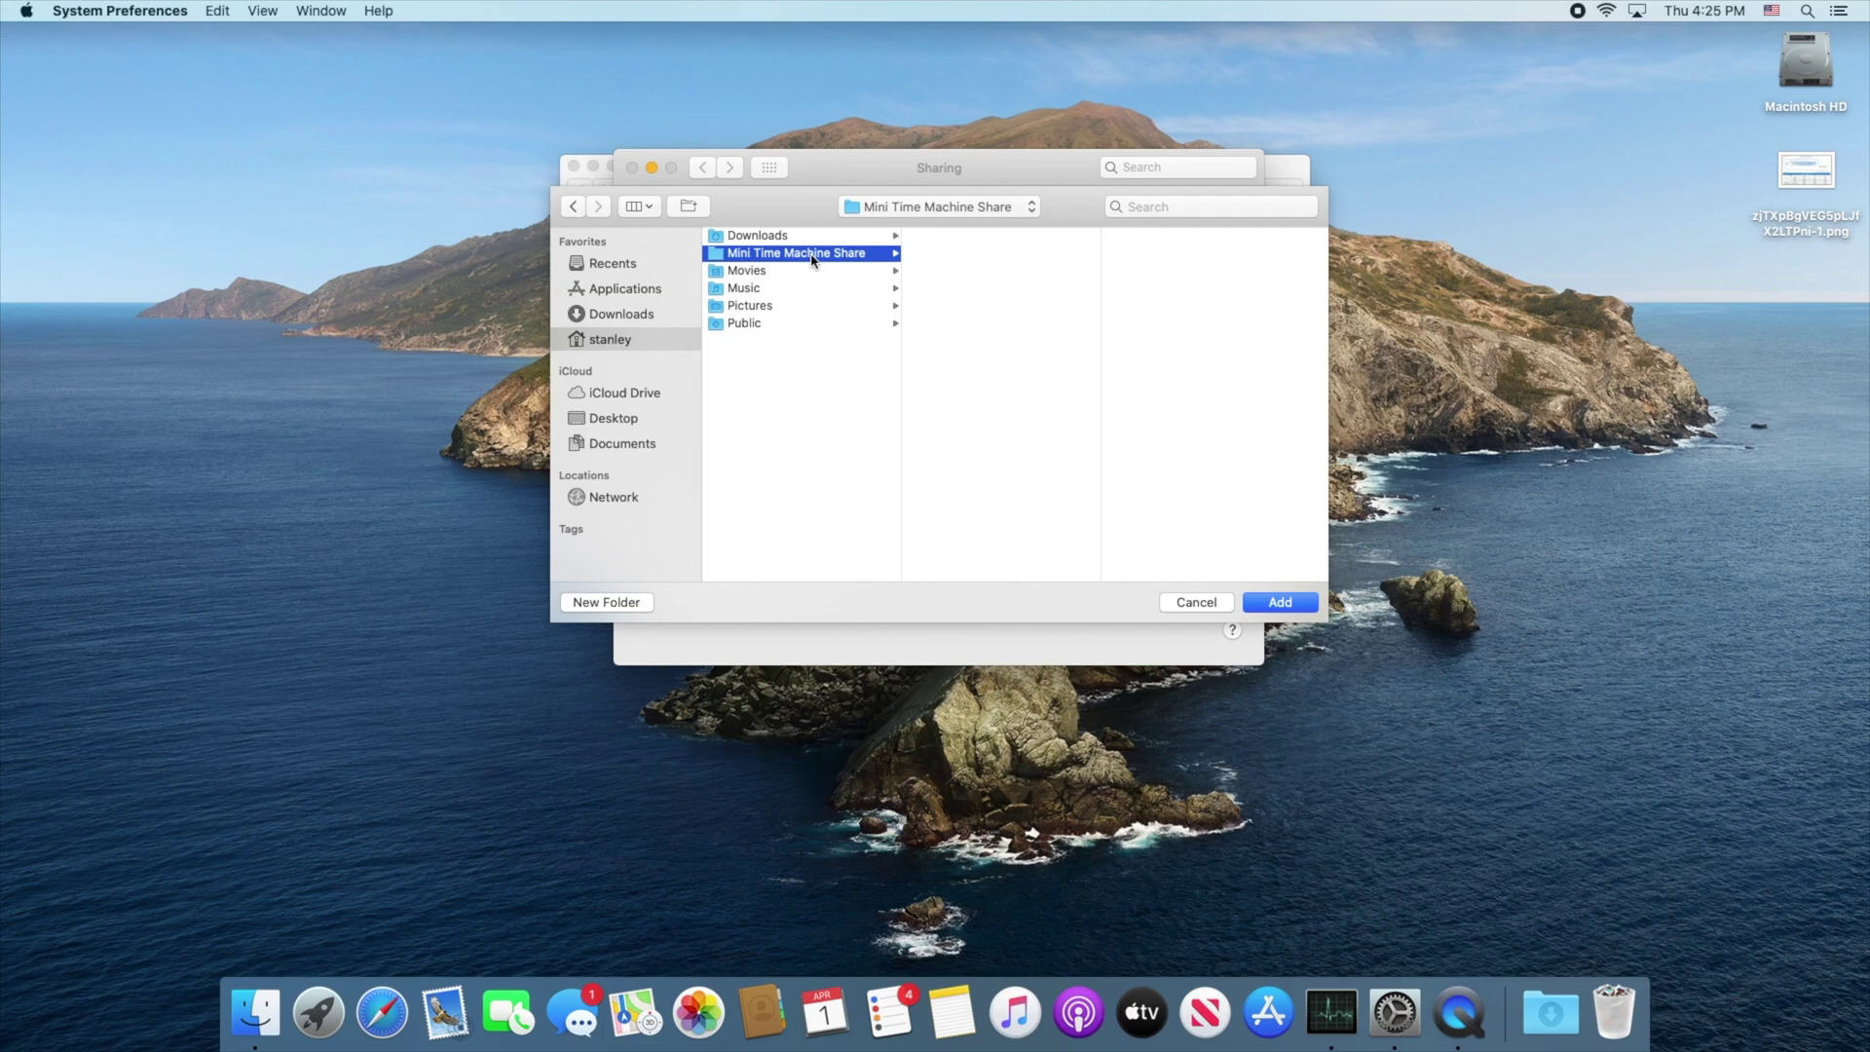
left_click(1282, 604)
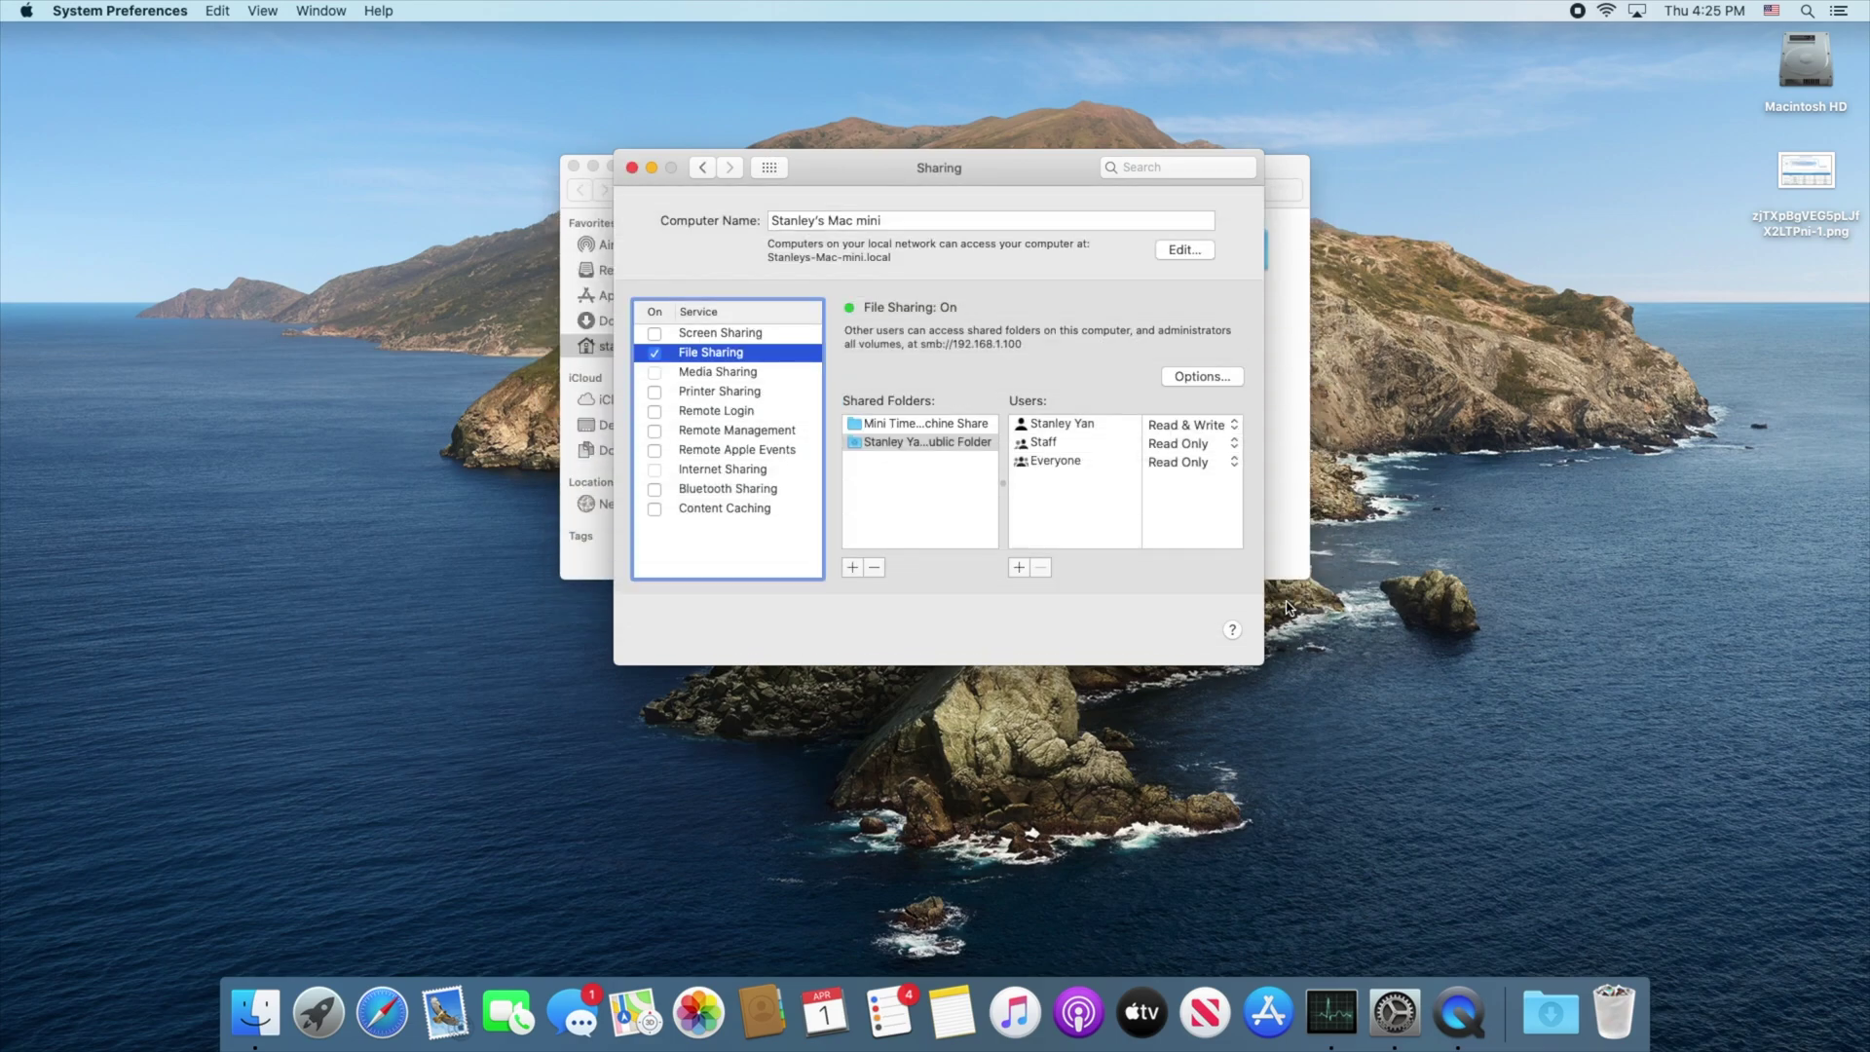
- In the folder's Advanced Options, enable Time Machine backup destination and Limit backups
left_click(916, 424)
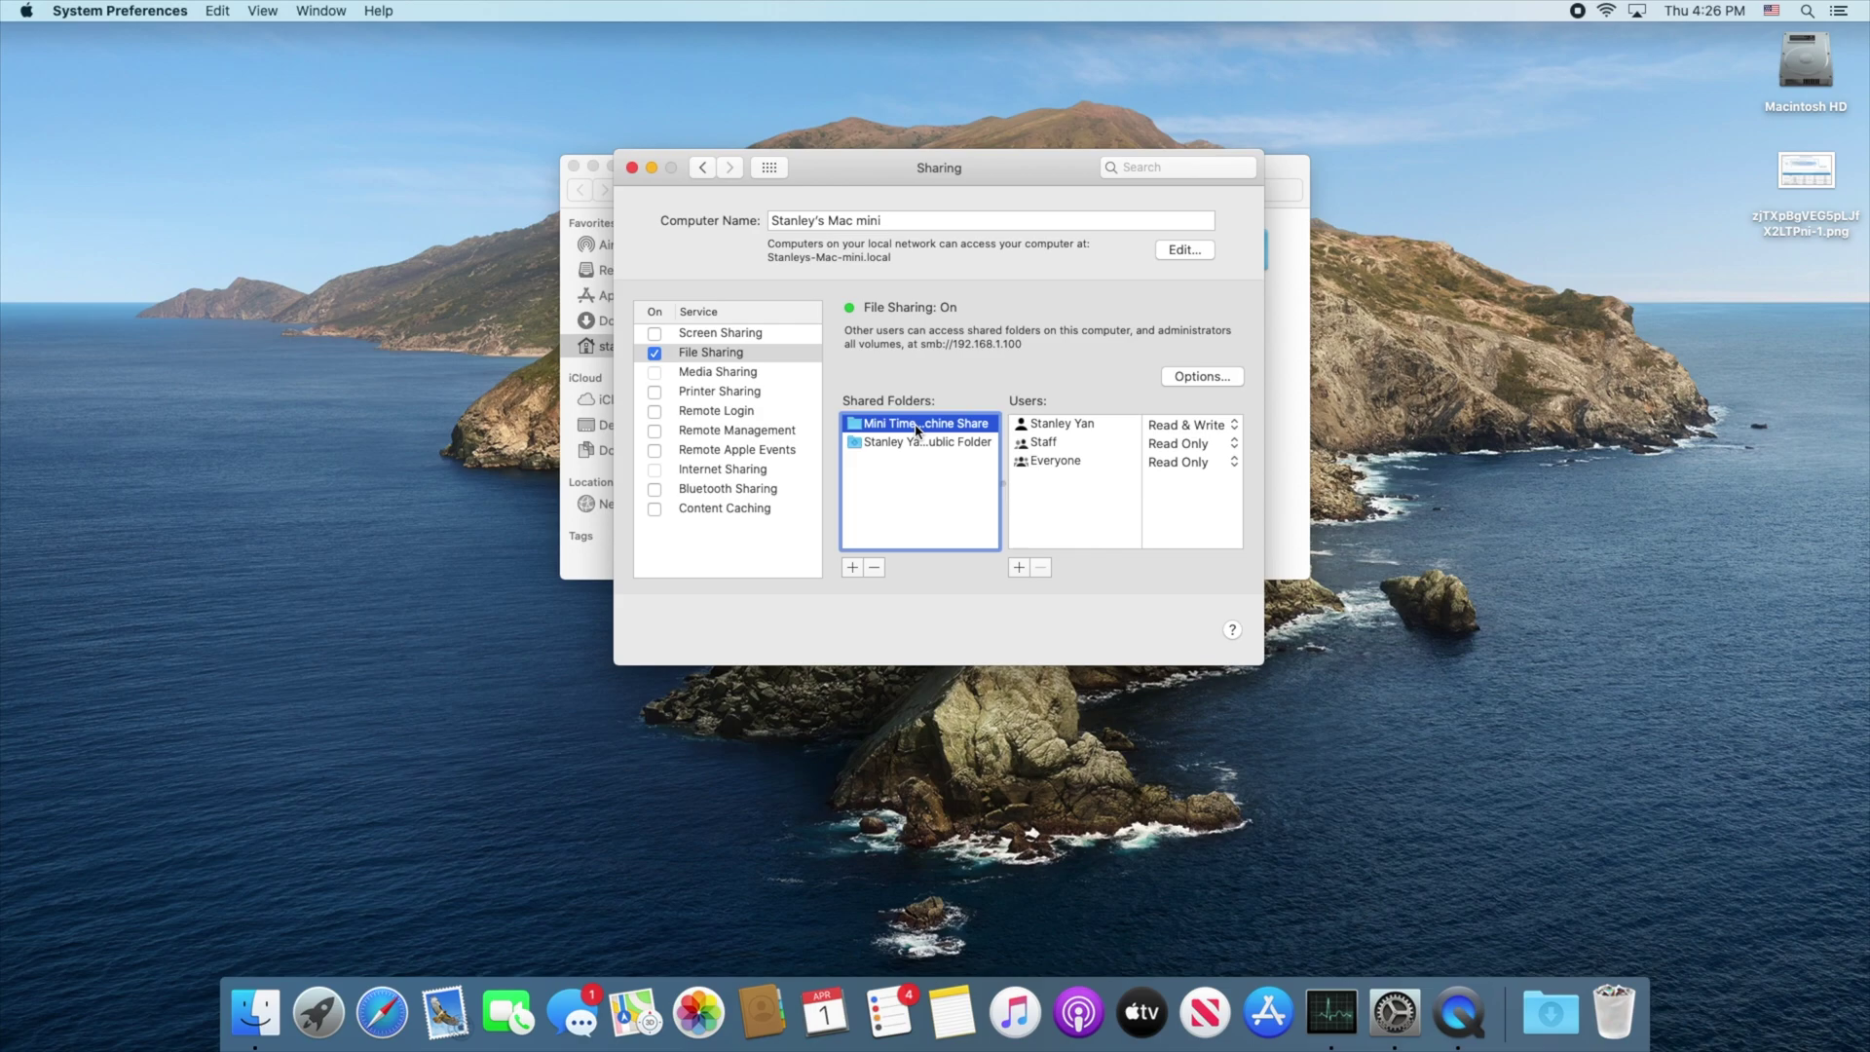
right_click(917, 429)
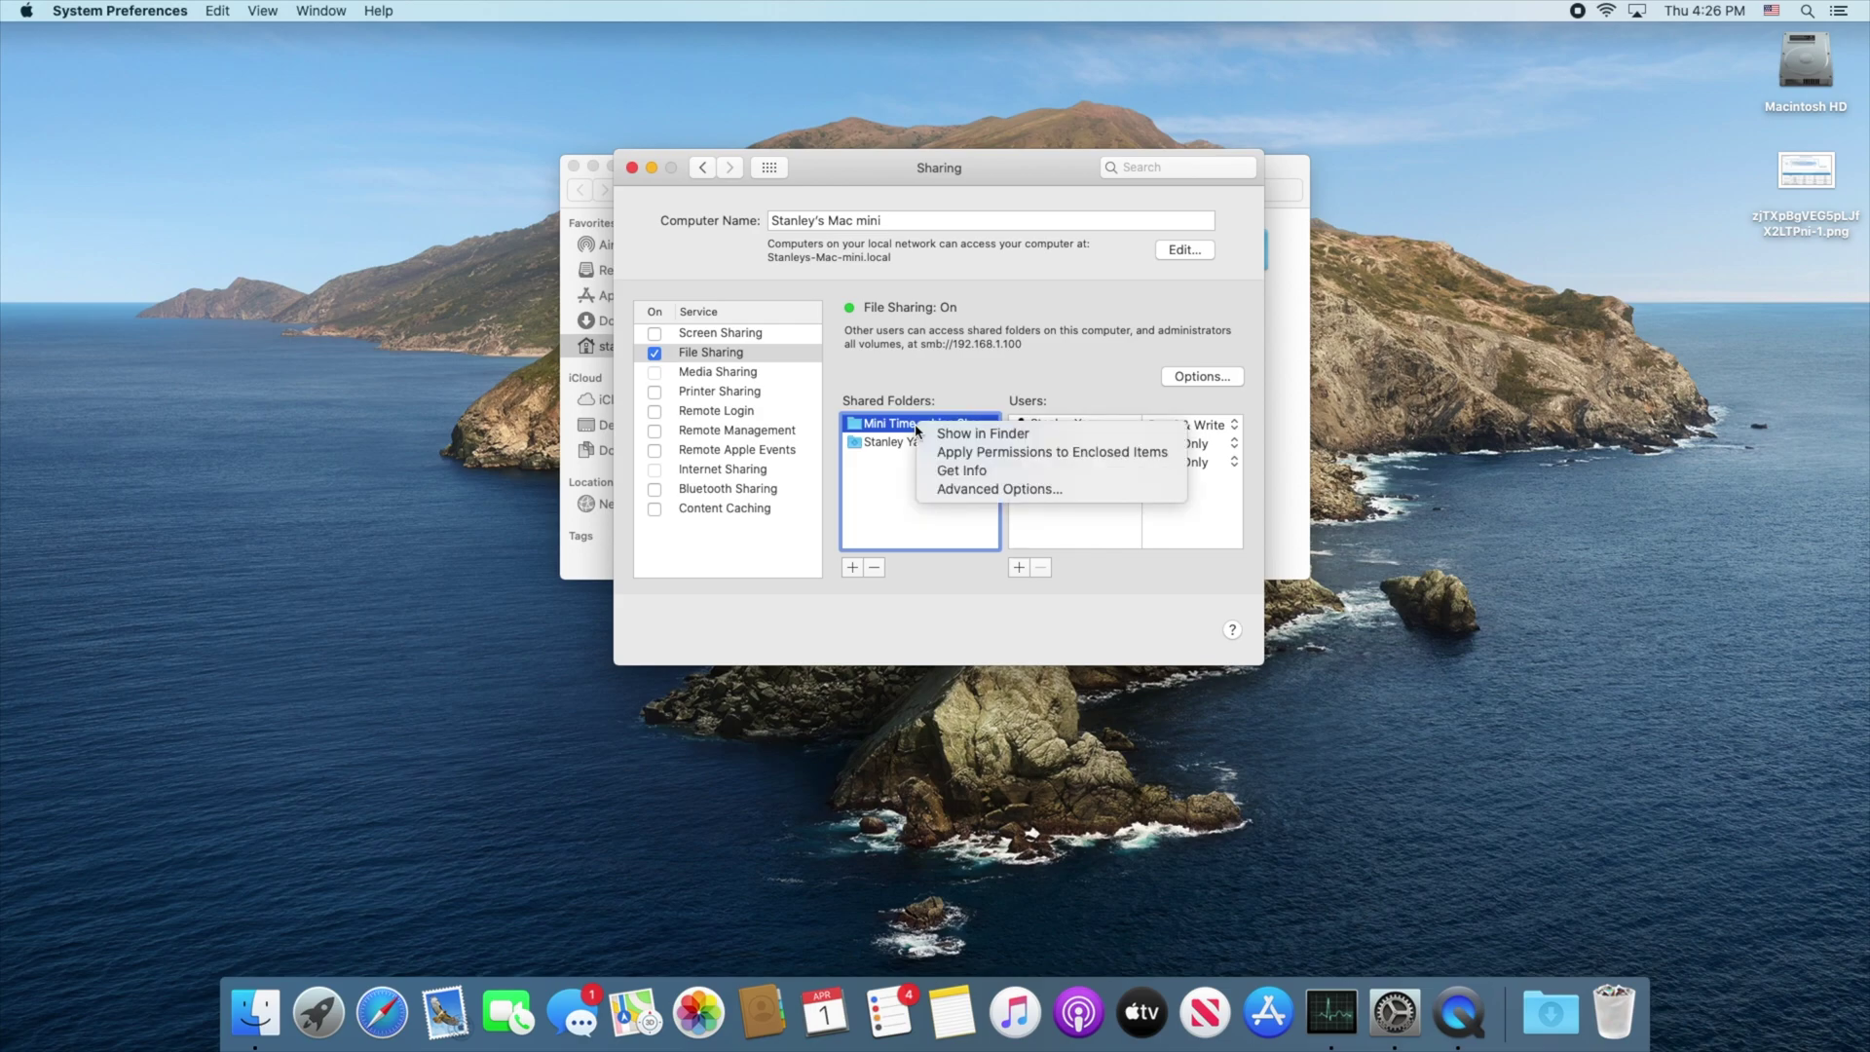
left_click(957, 490)
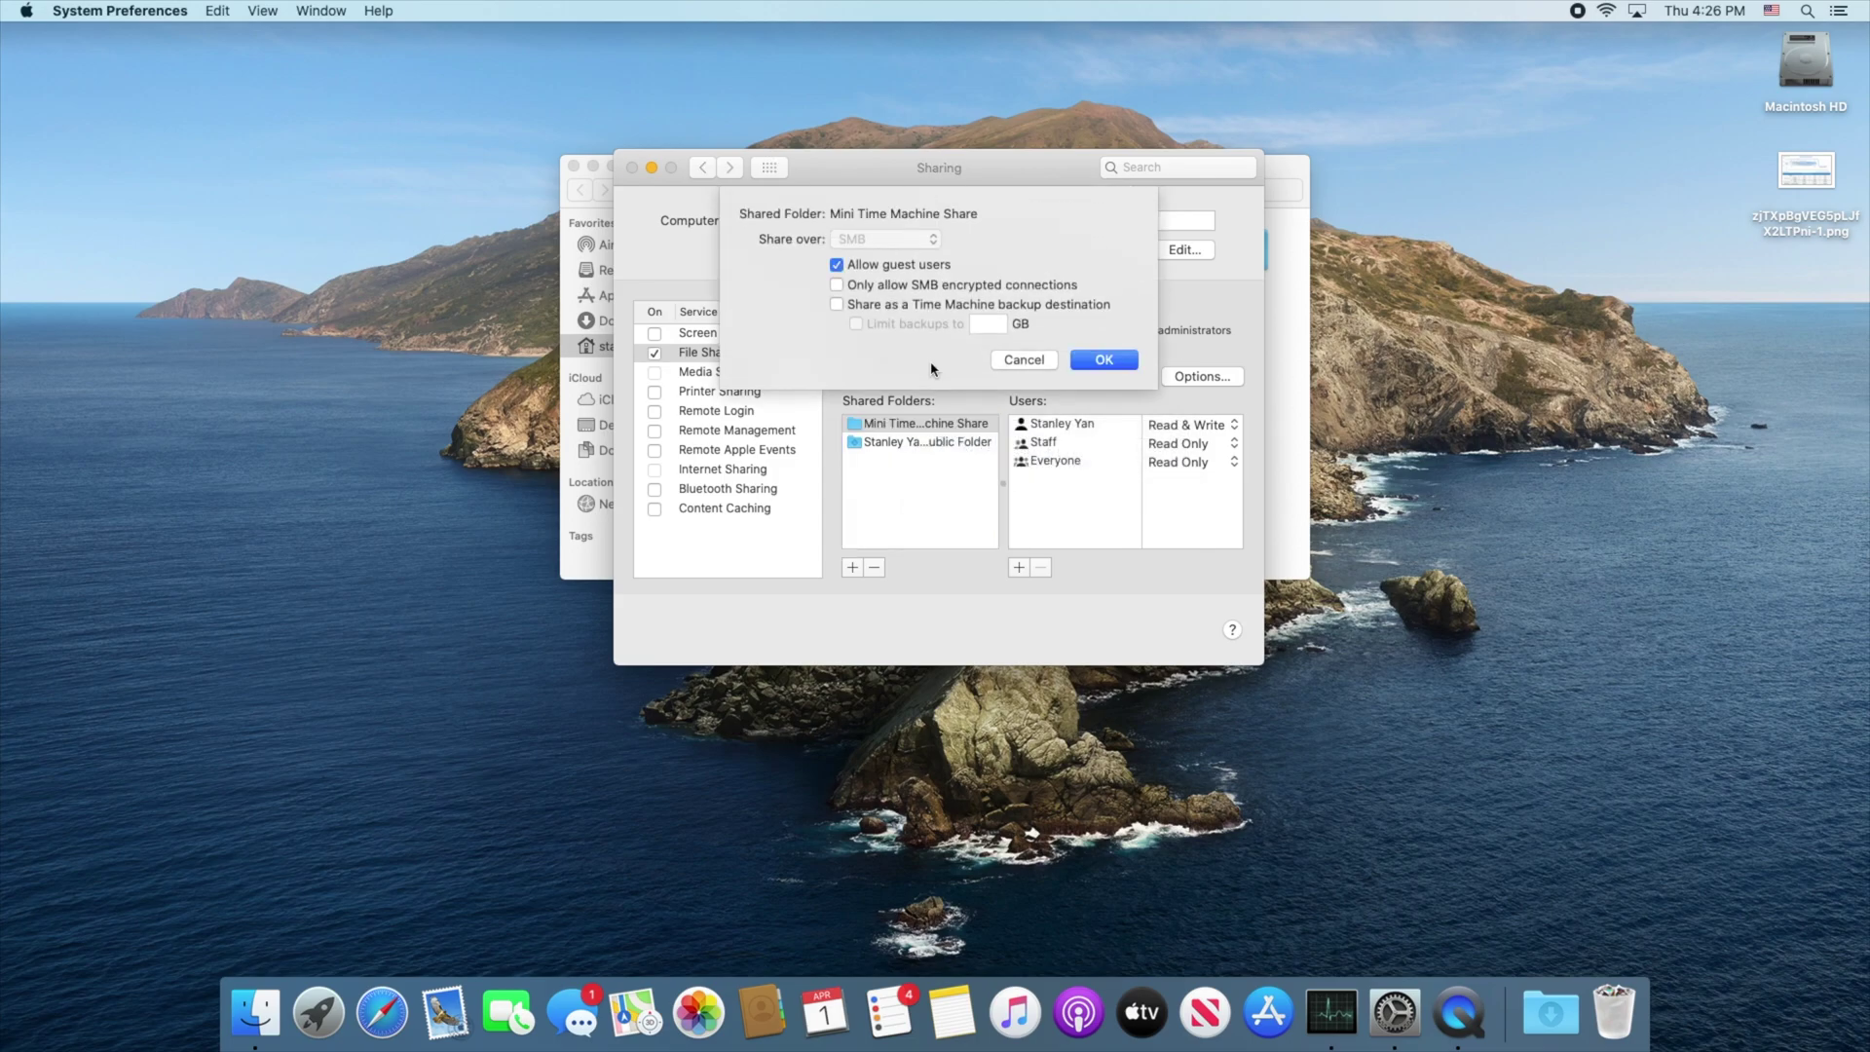
left_click(870, 310)
left_click(901, 331)
left_click(1002, 325)
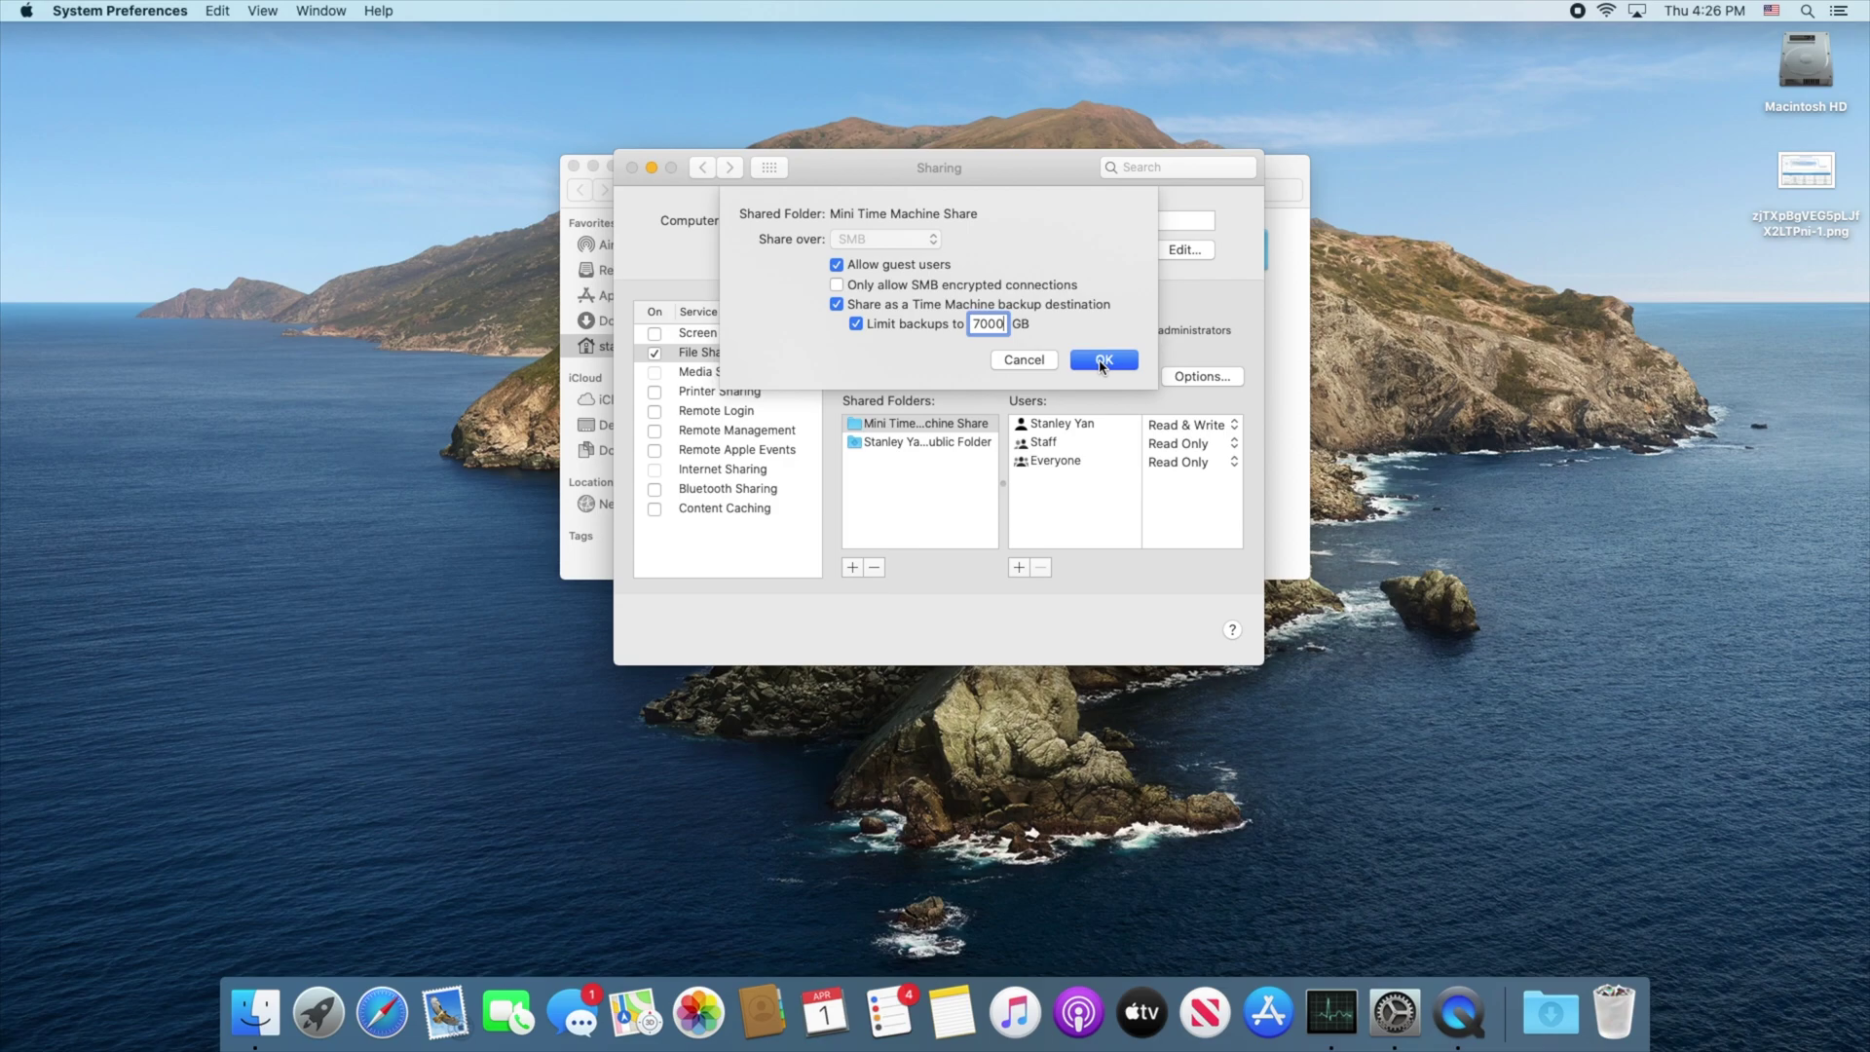
left_click(1103, 360)
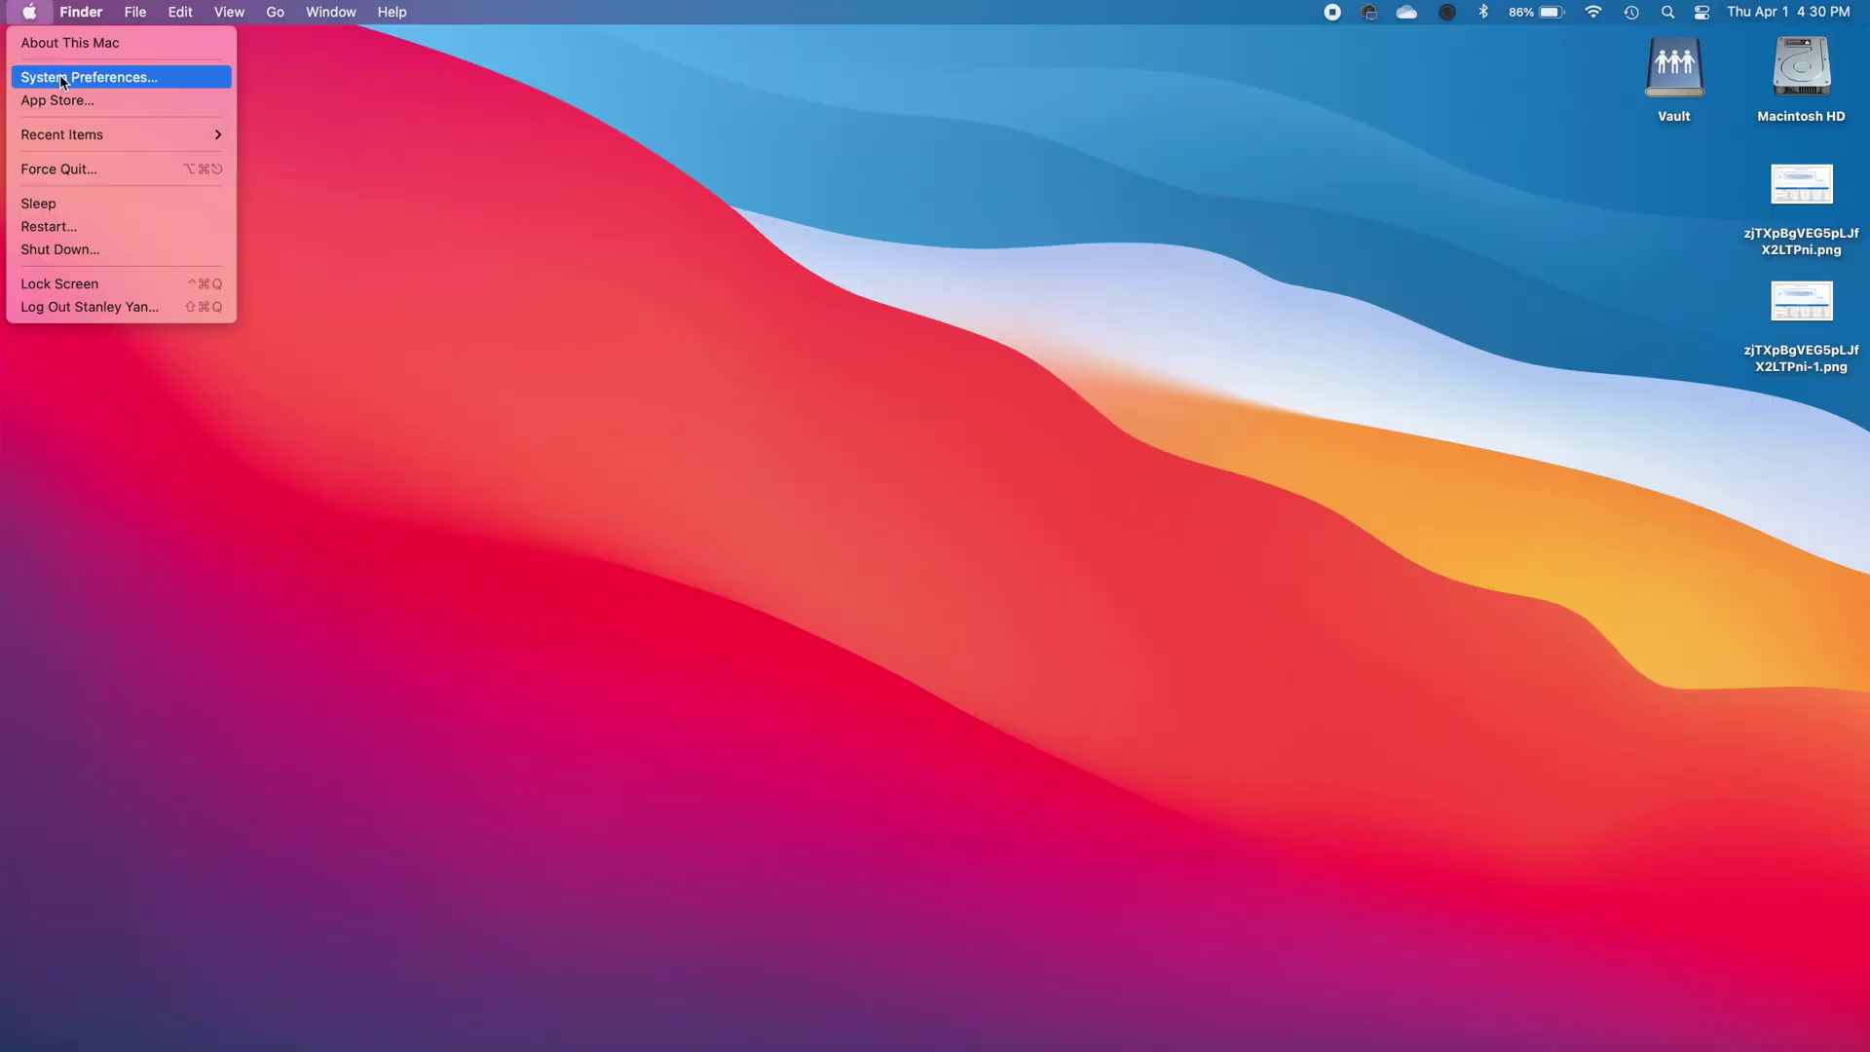
- On the laptop, view Time Machine's available backup disks, then open Macintosh HD
left_click(61, 78)
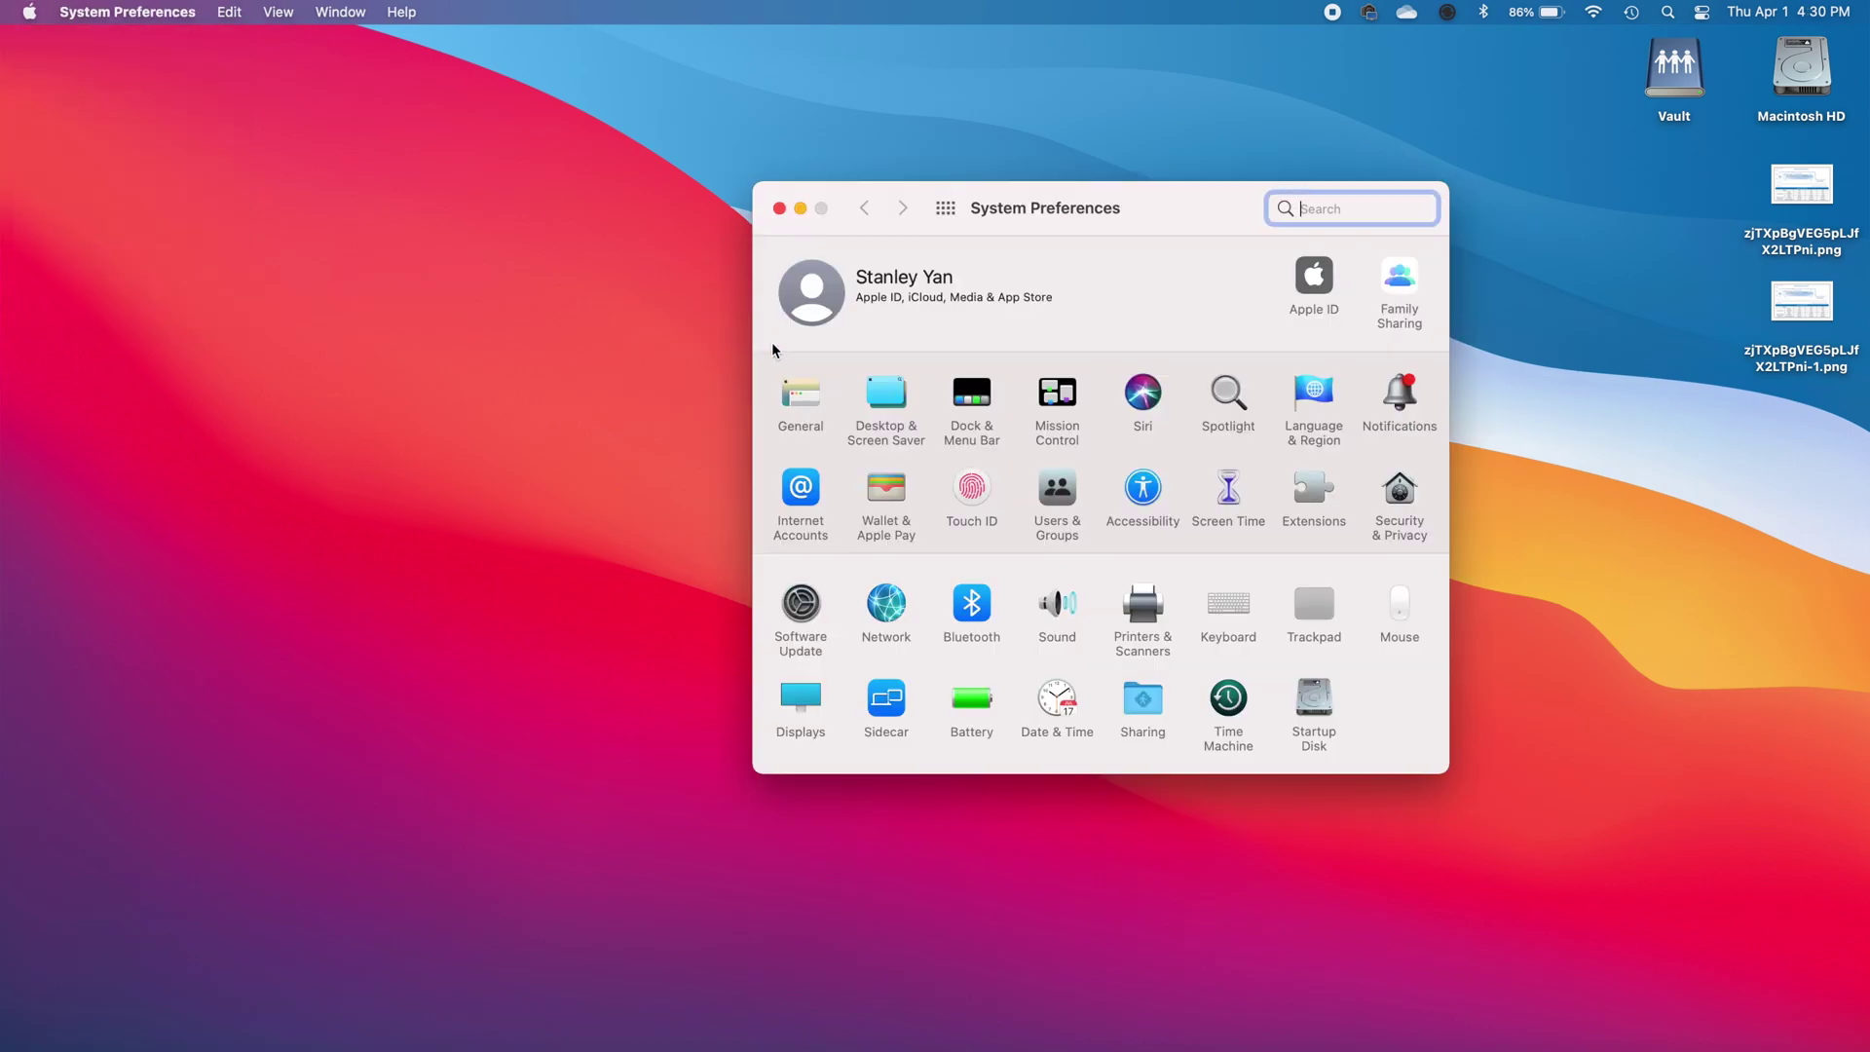
left_click(1230, 701)
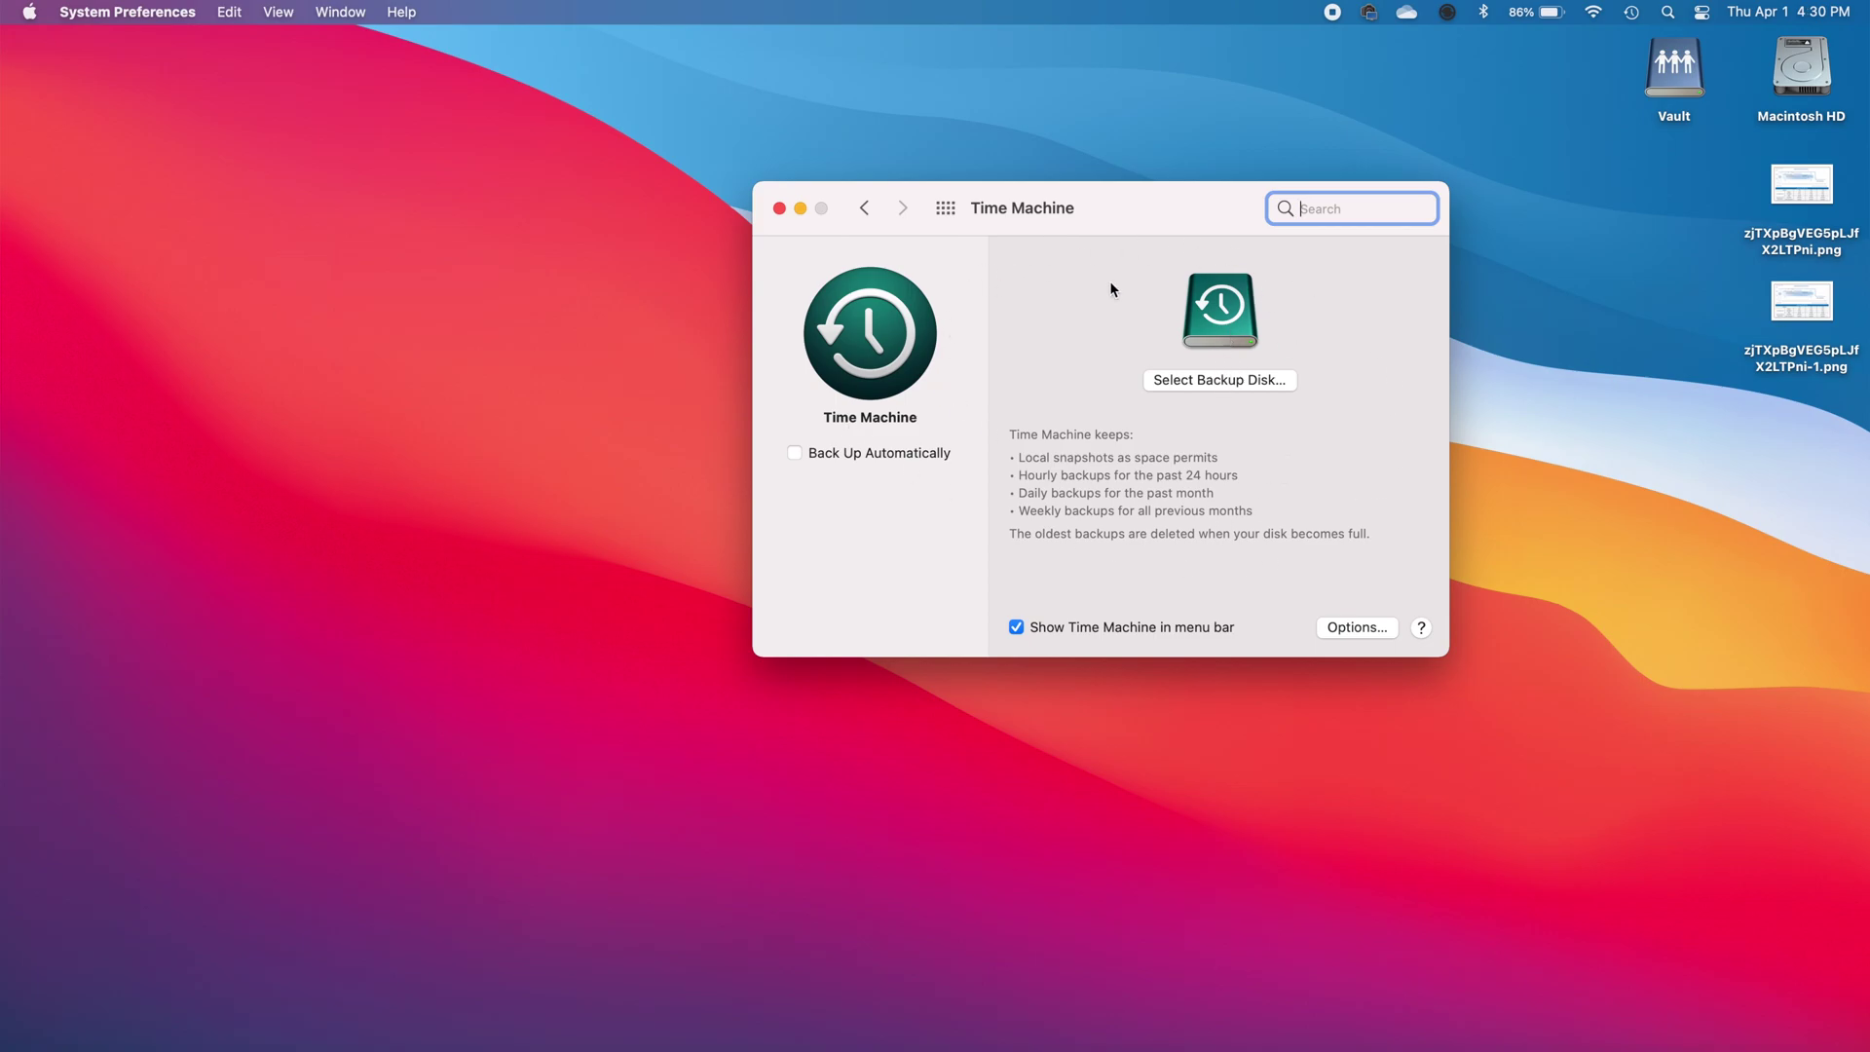
left_click(1241, 382)
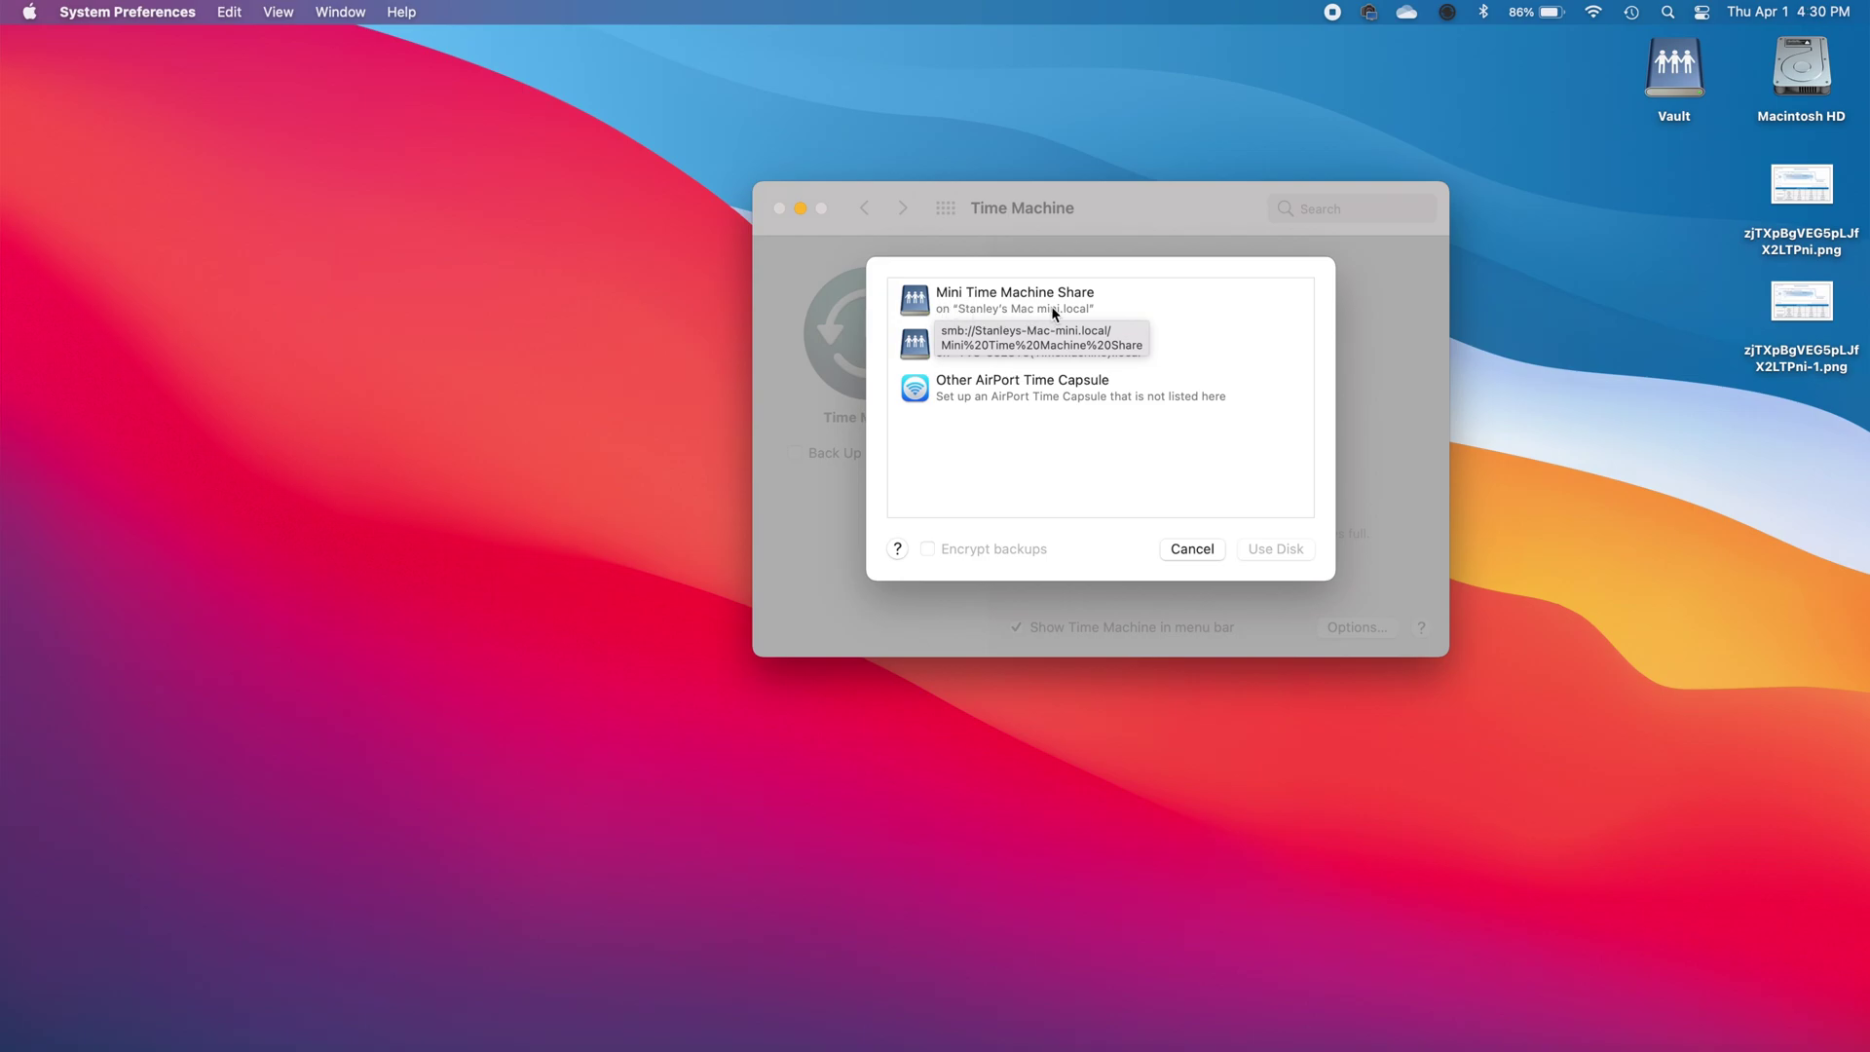
left_click(991, 305)
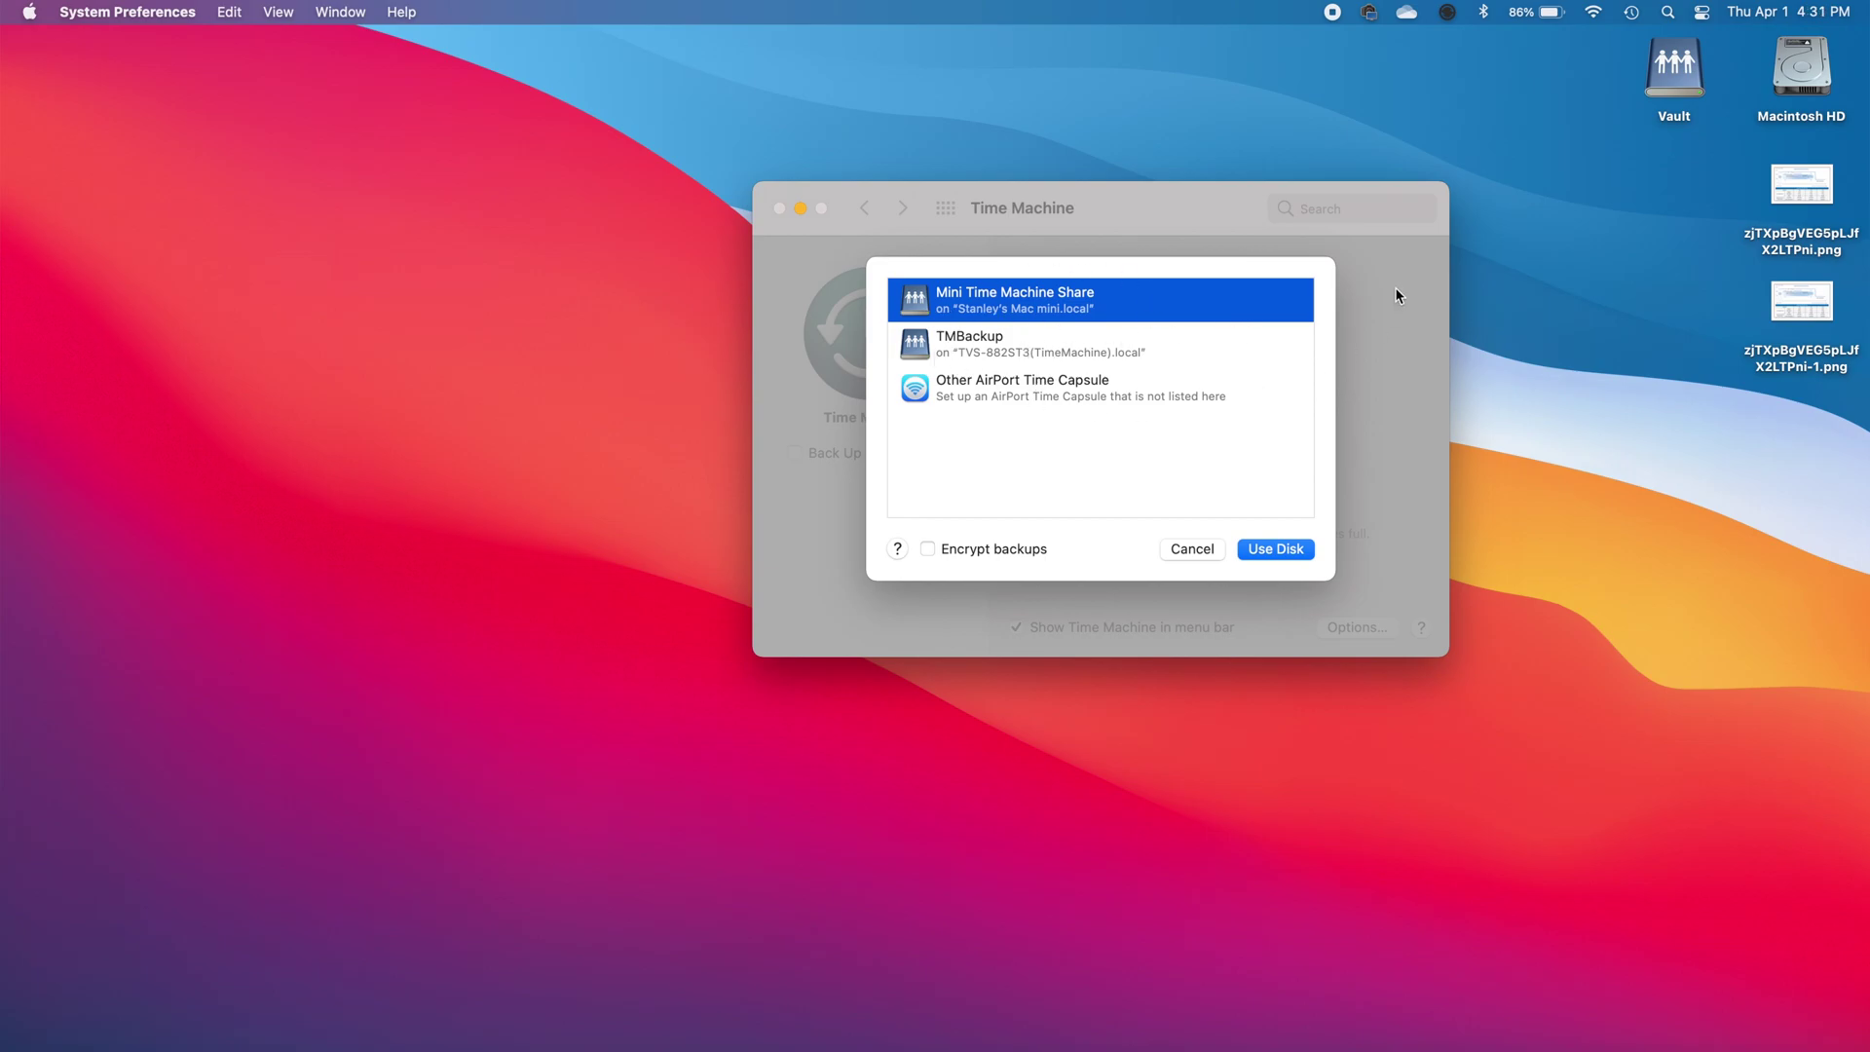
left_click(1815, 83)
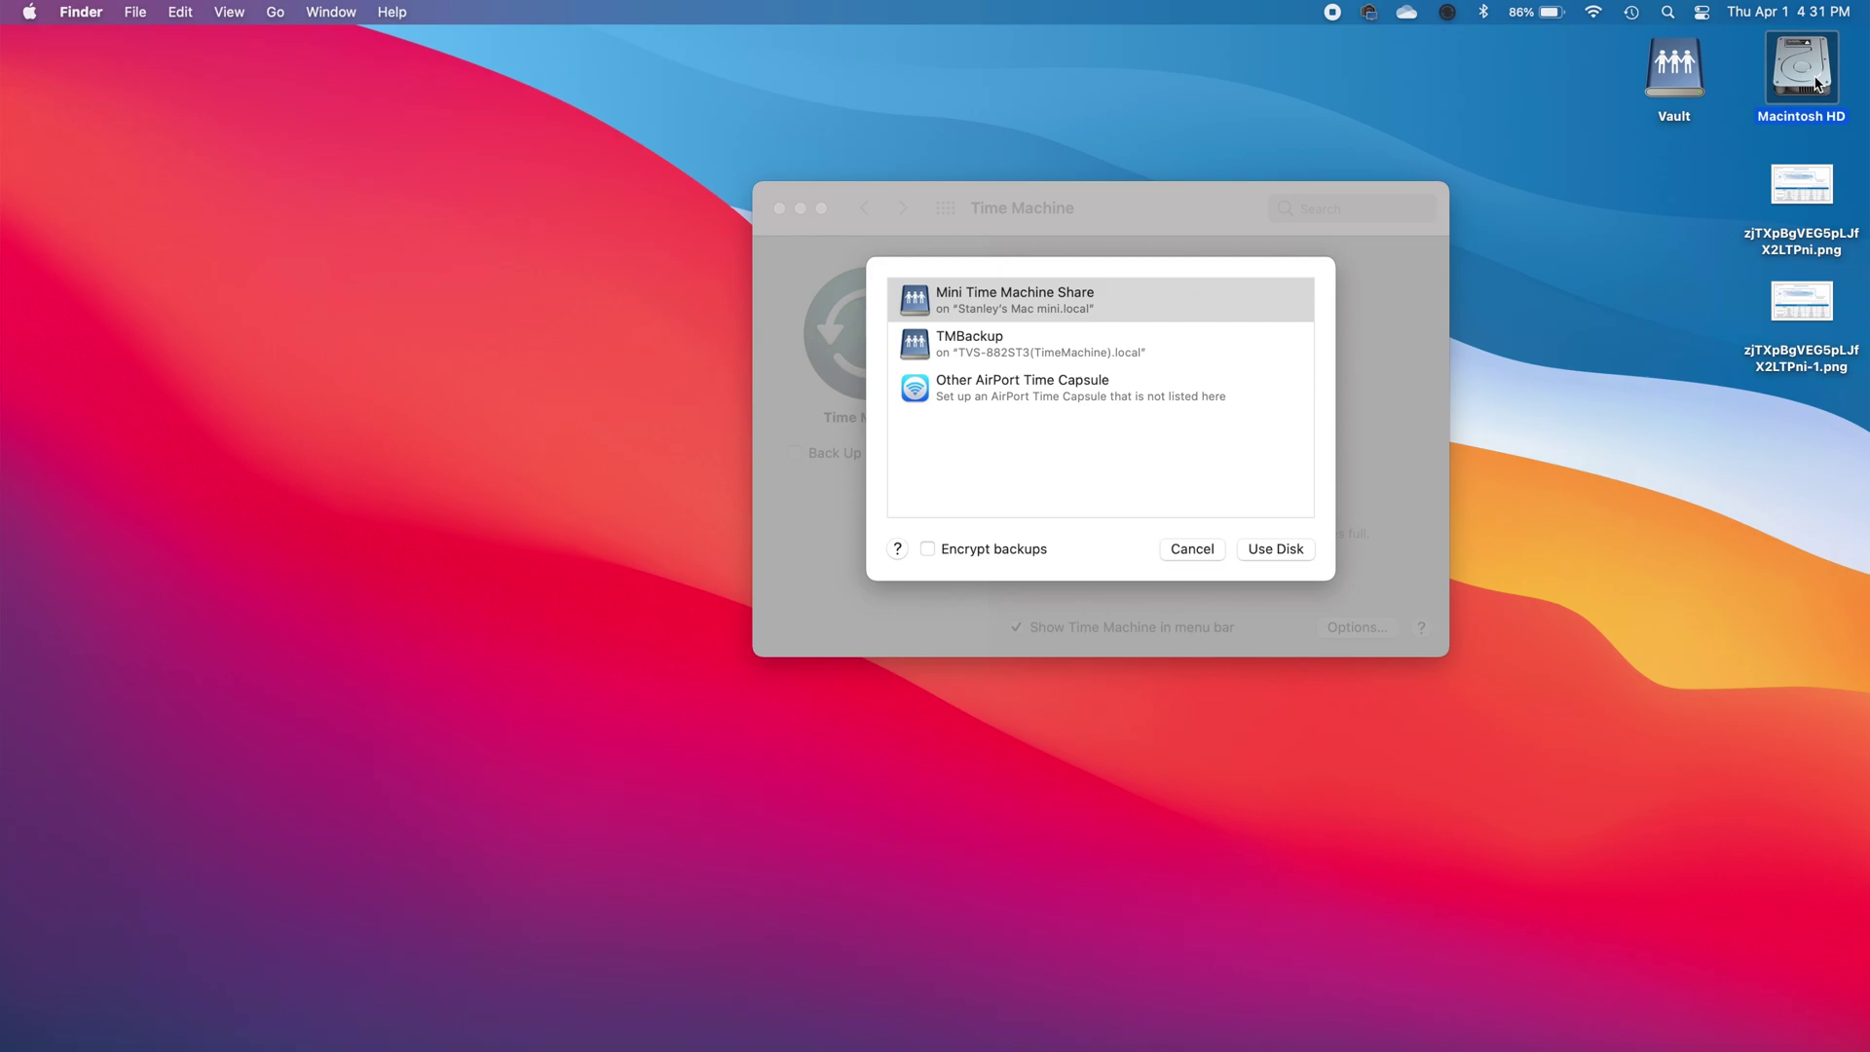
double_click(1815, 82)
- Connect to the Mac mini via Network, mount Mini Time Machine Share, and close Finder
scroll(526, 570, "down", 5)
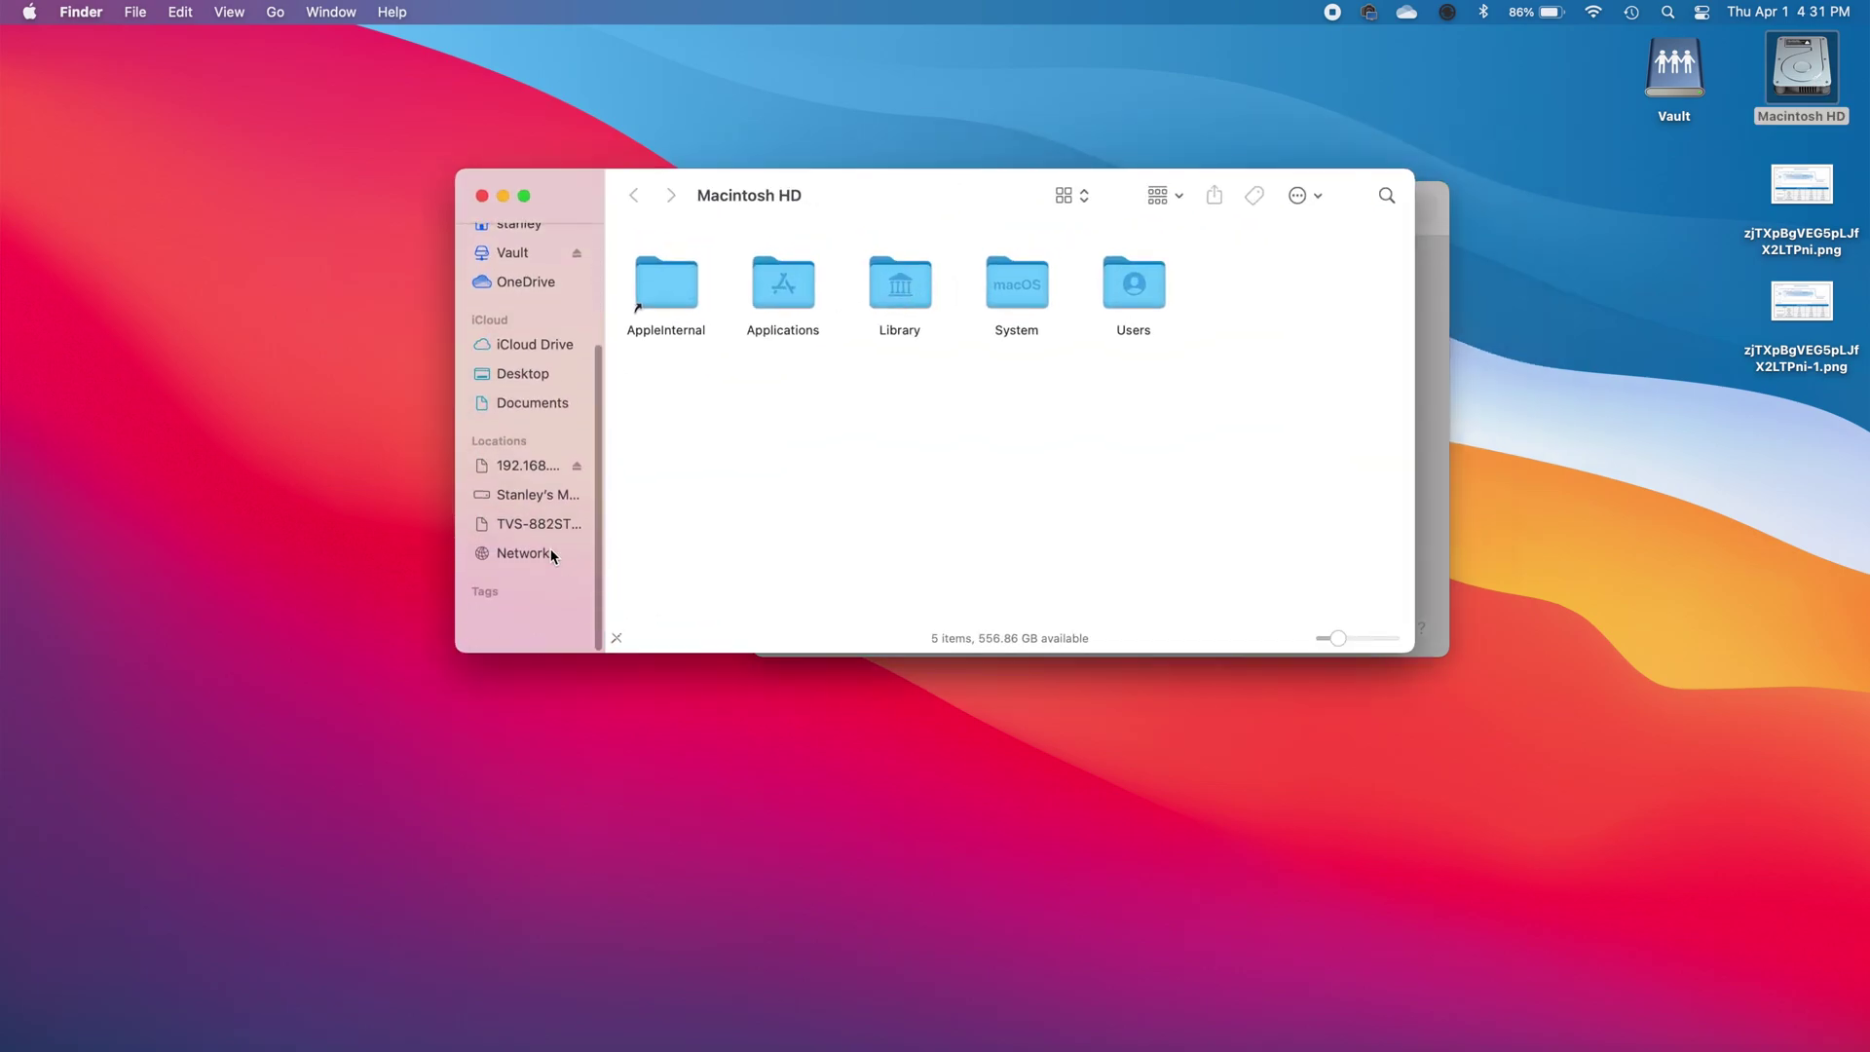
left_click(545, 538)
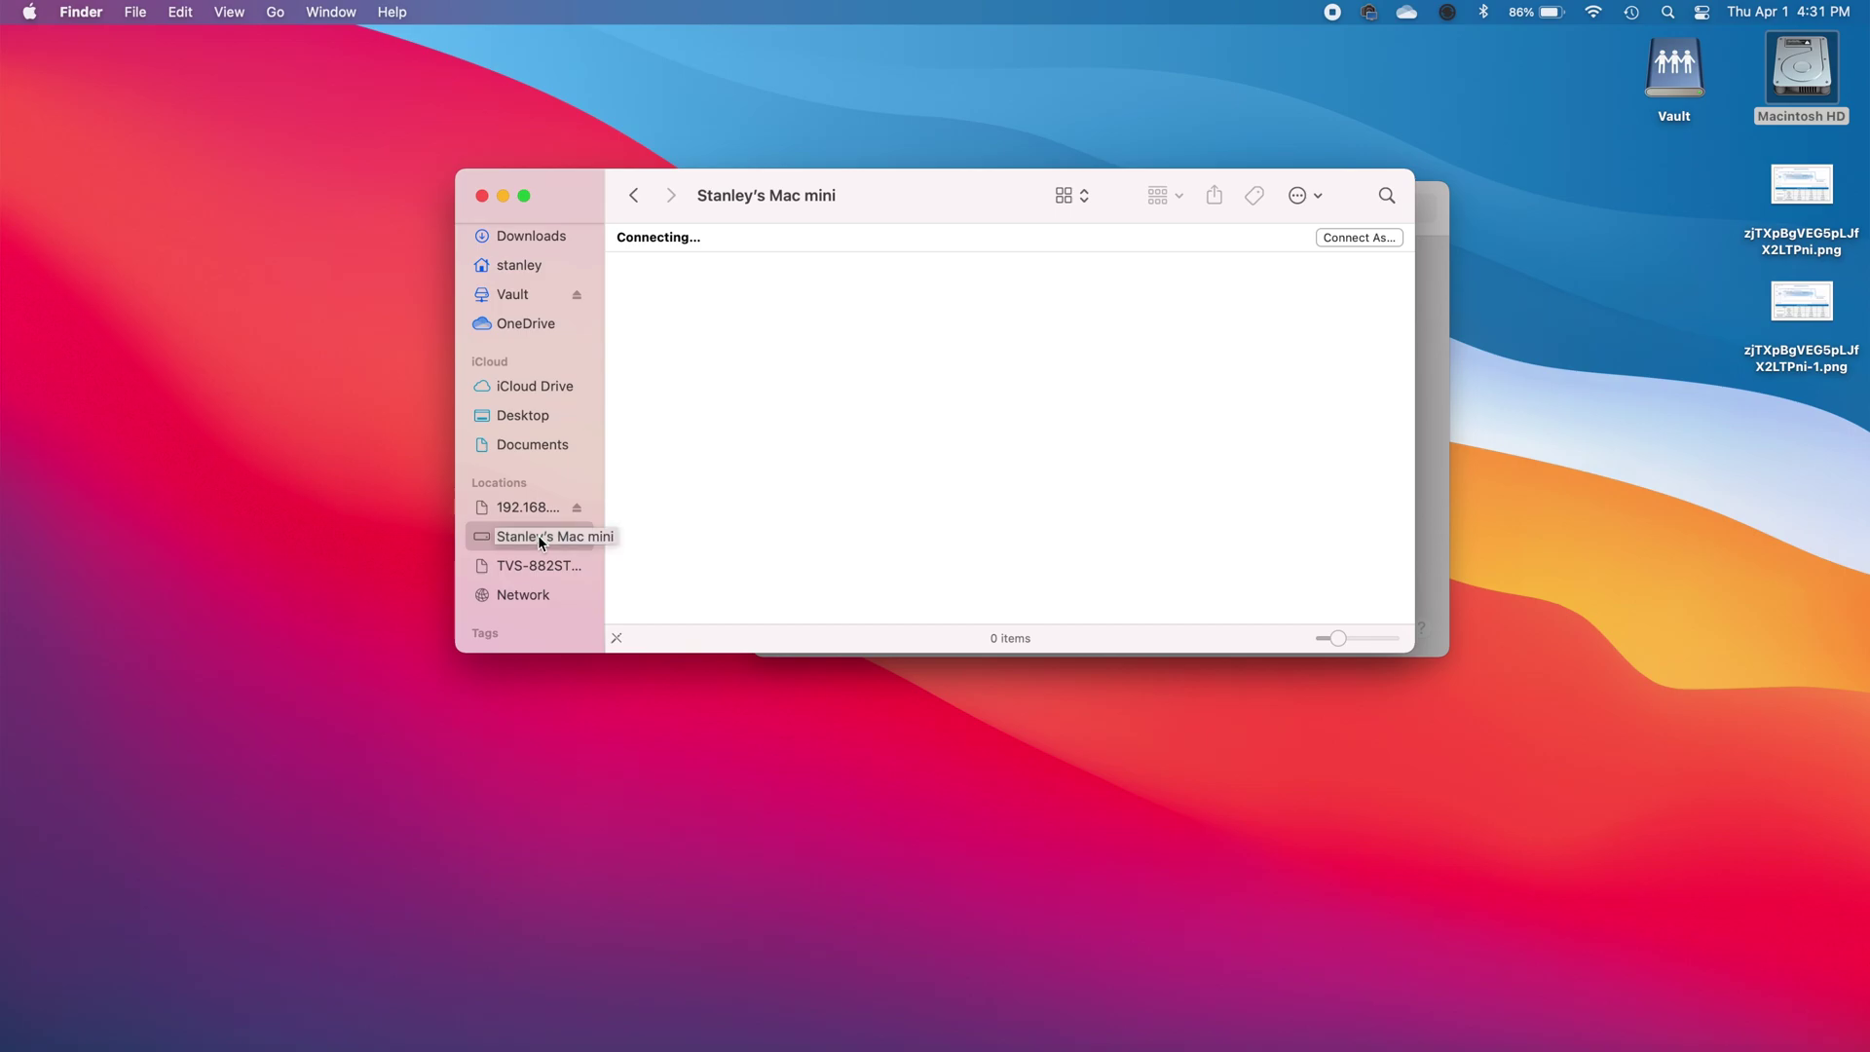
left_click(543, 593)
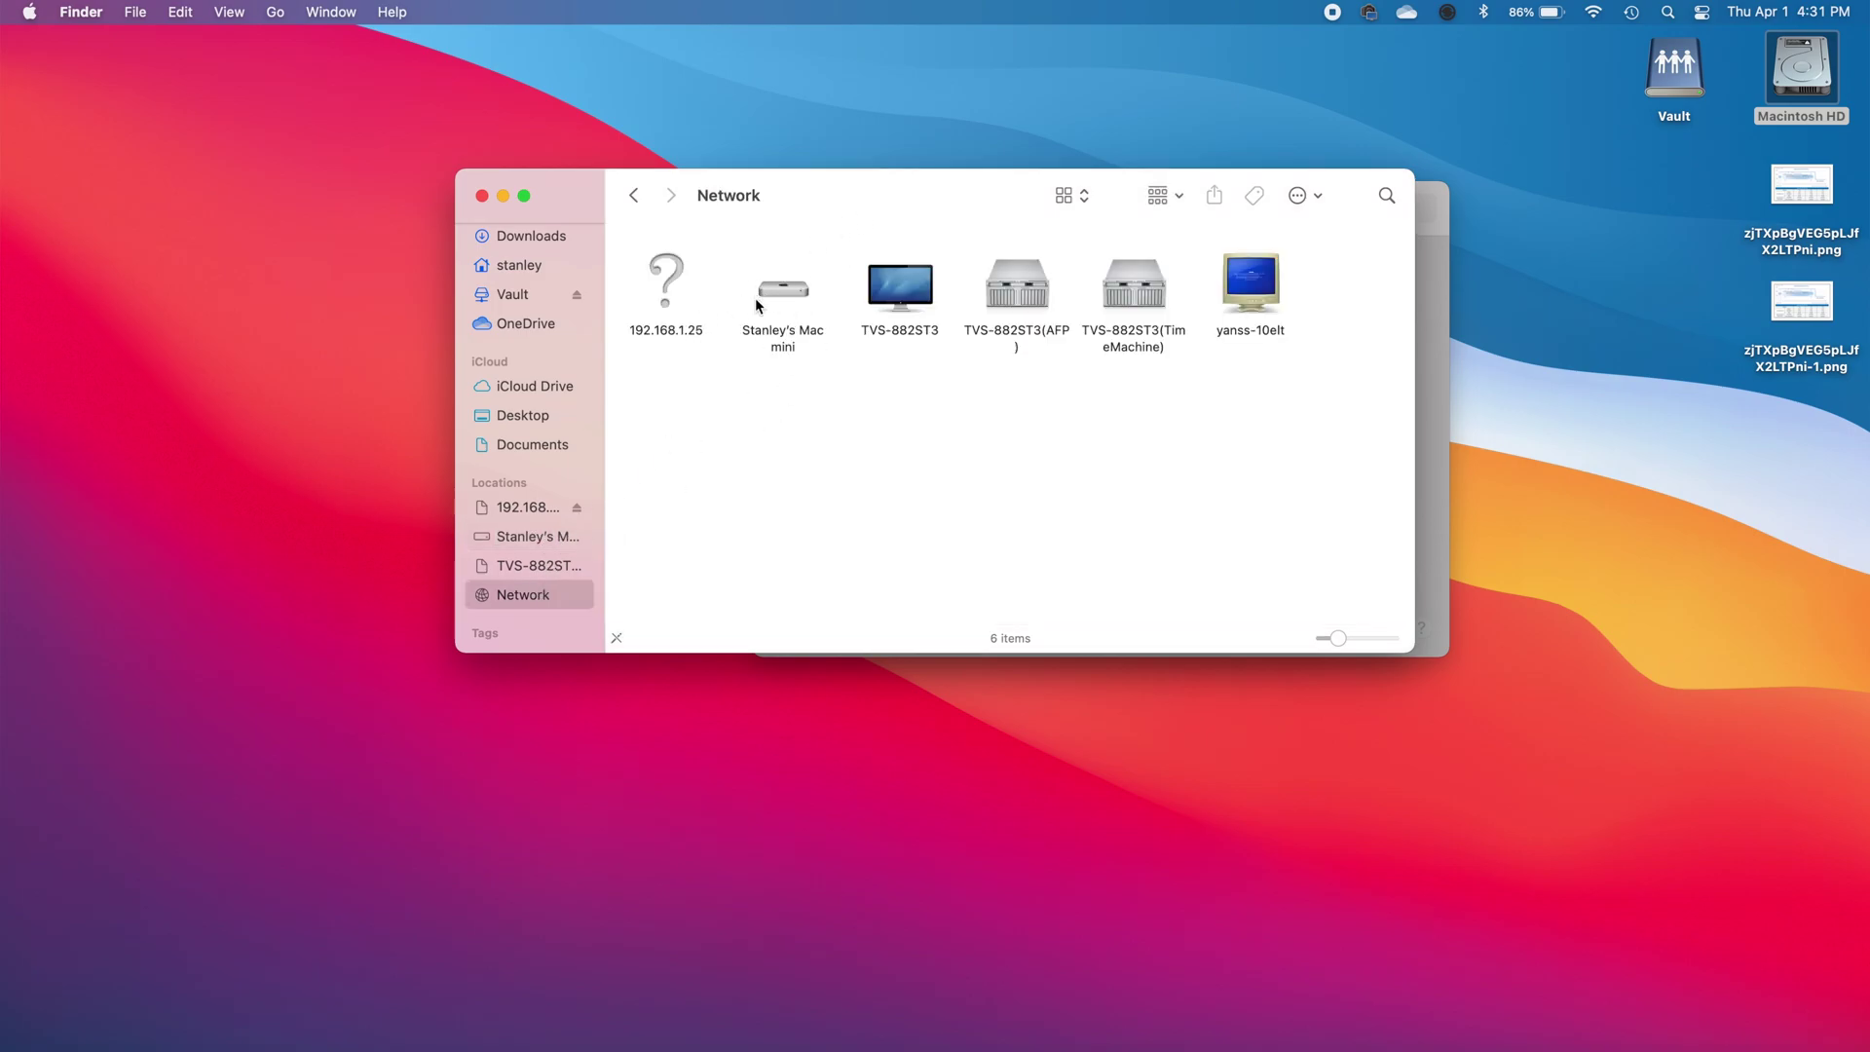
left_click(789, 296)
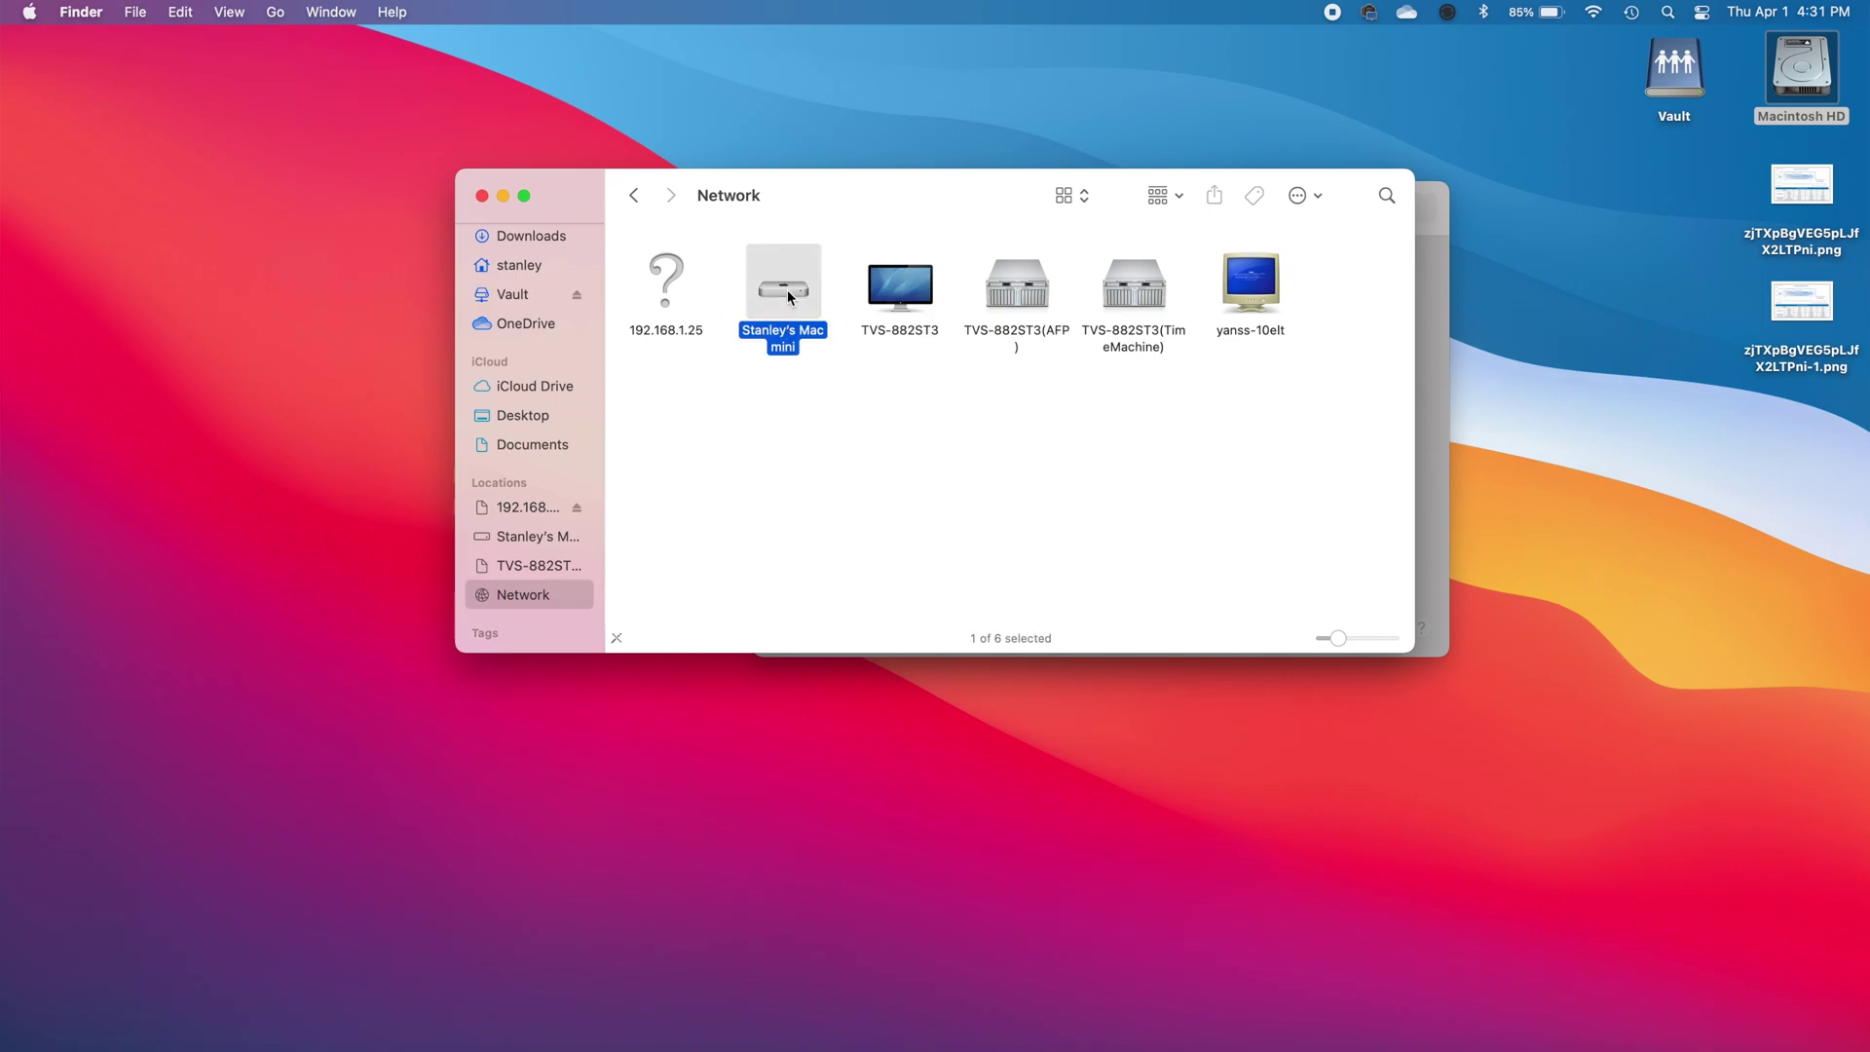
double_click(788, 292)
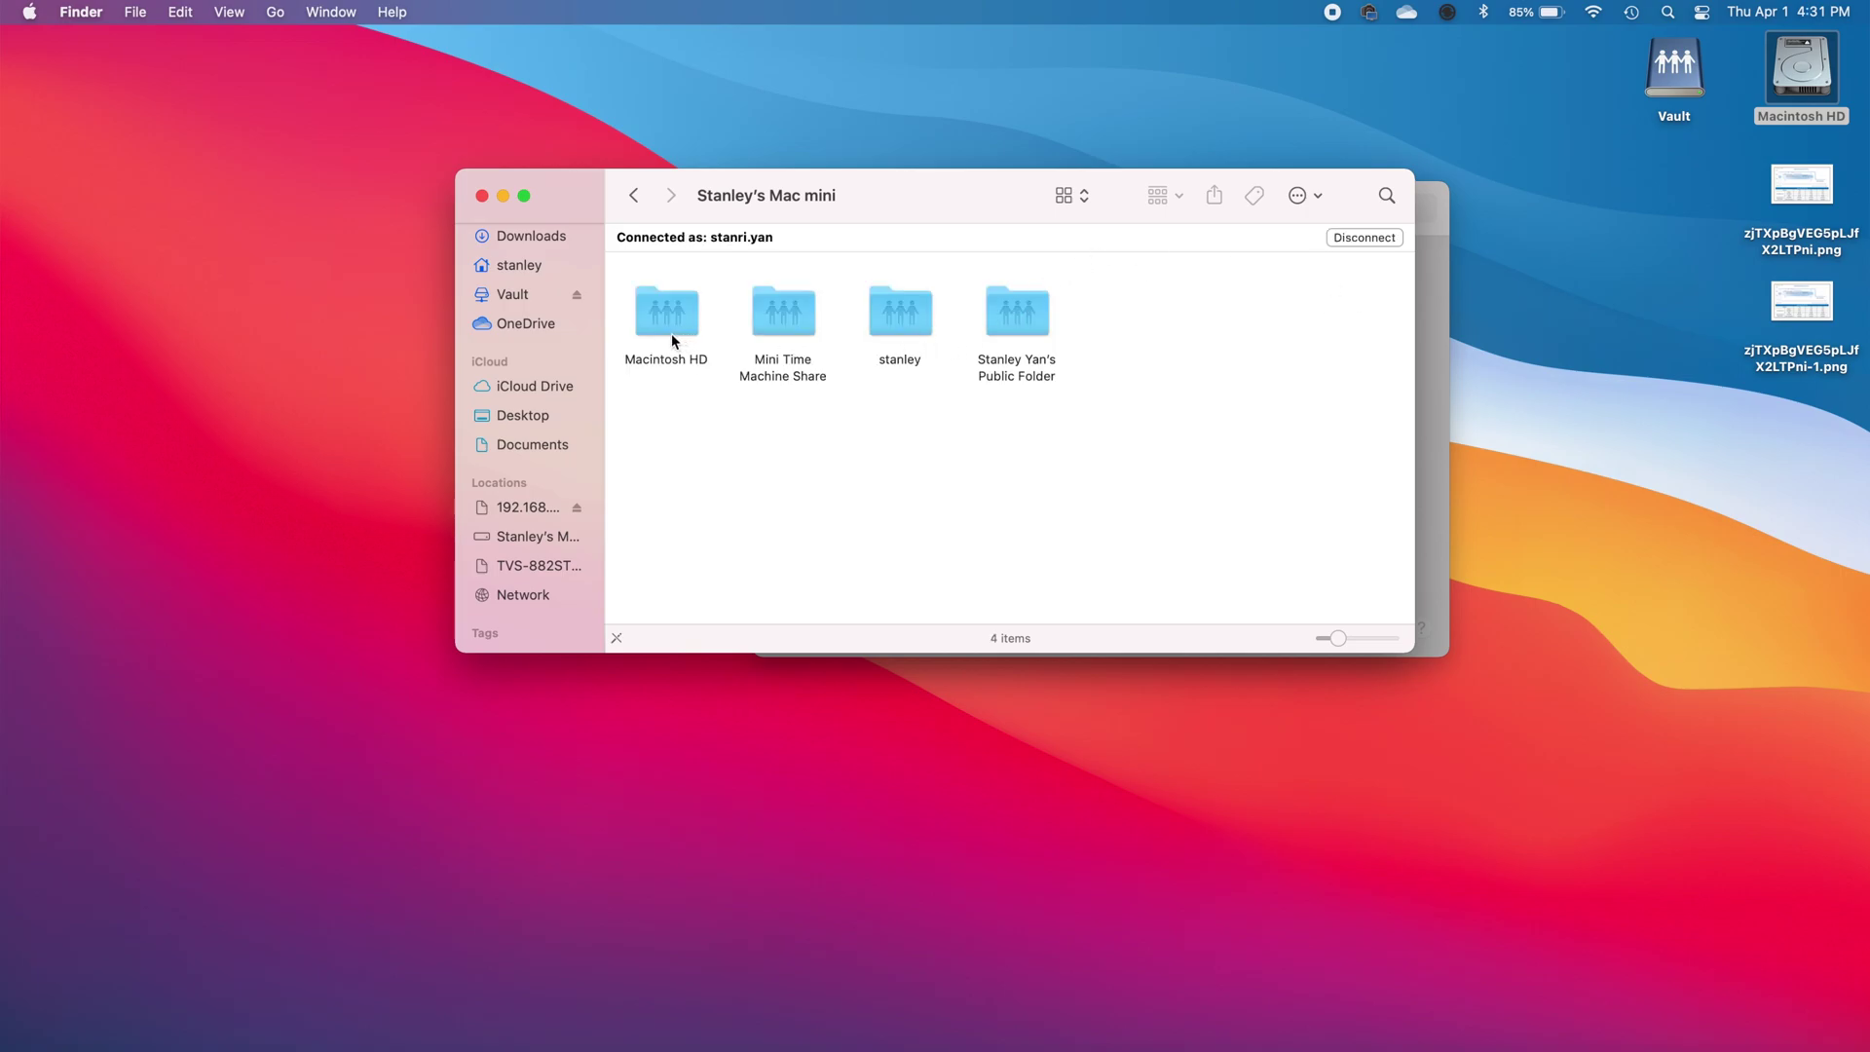
left_click(784, 322)
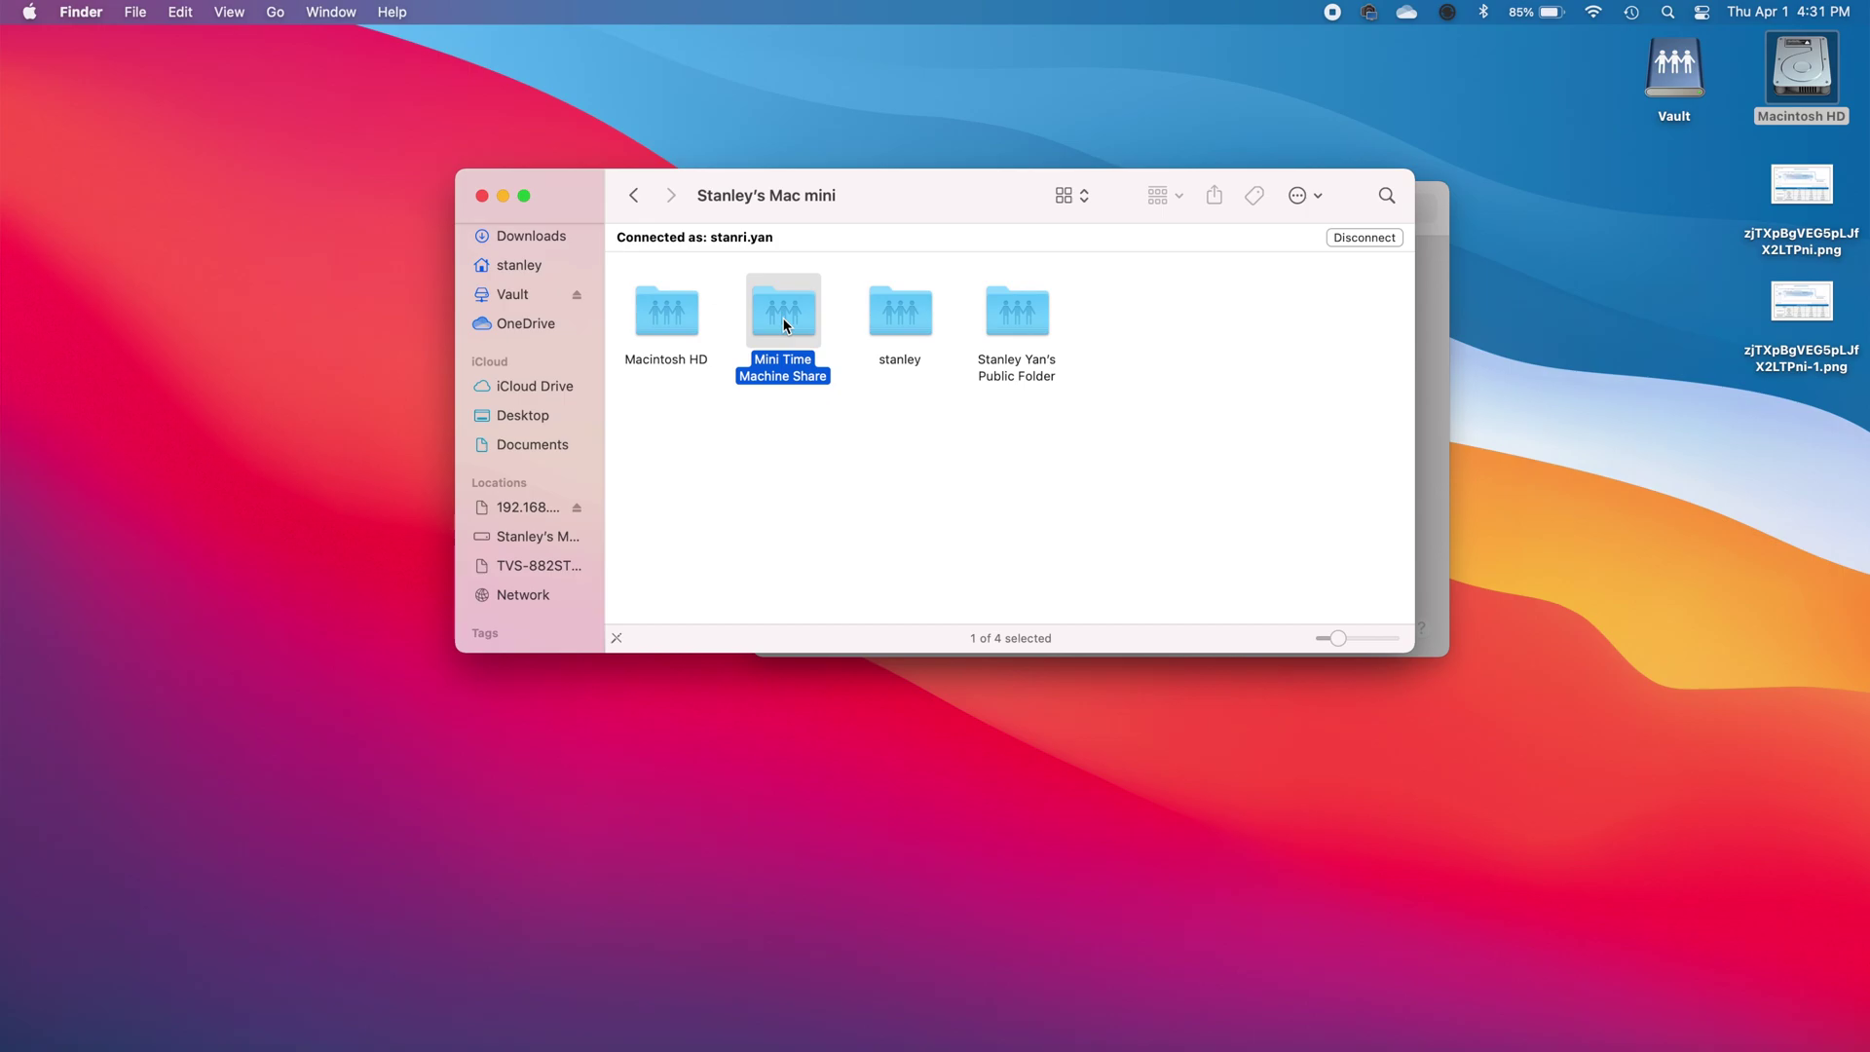
double_click(784, 323)
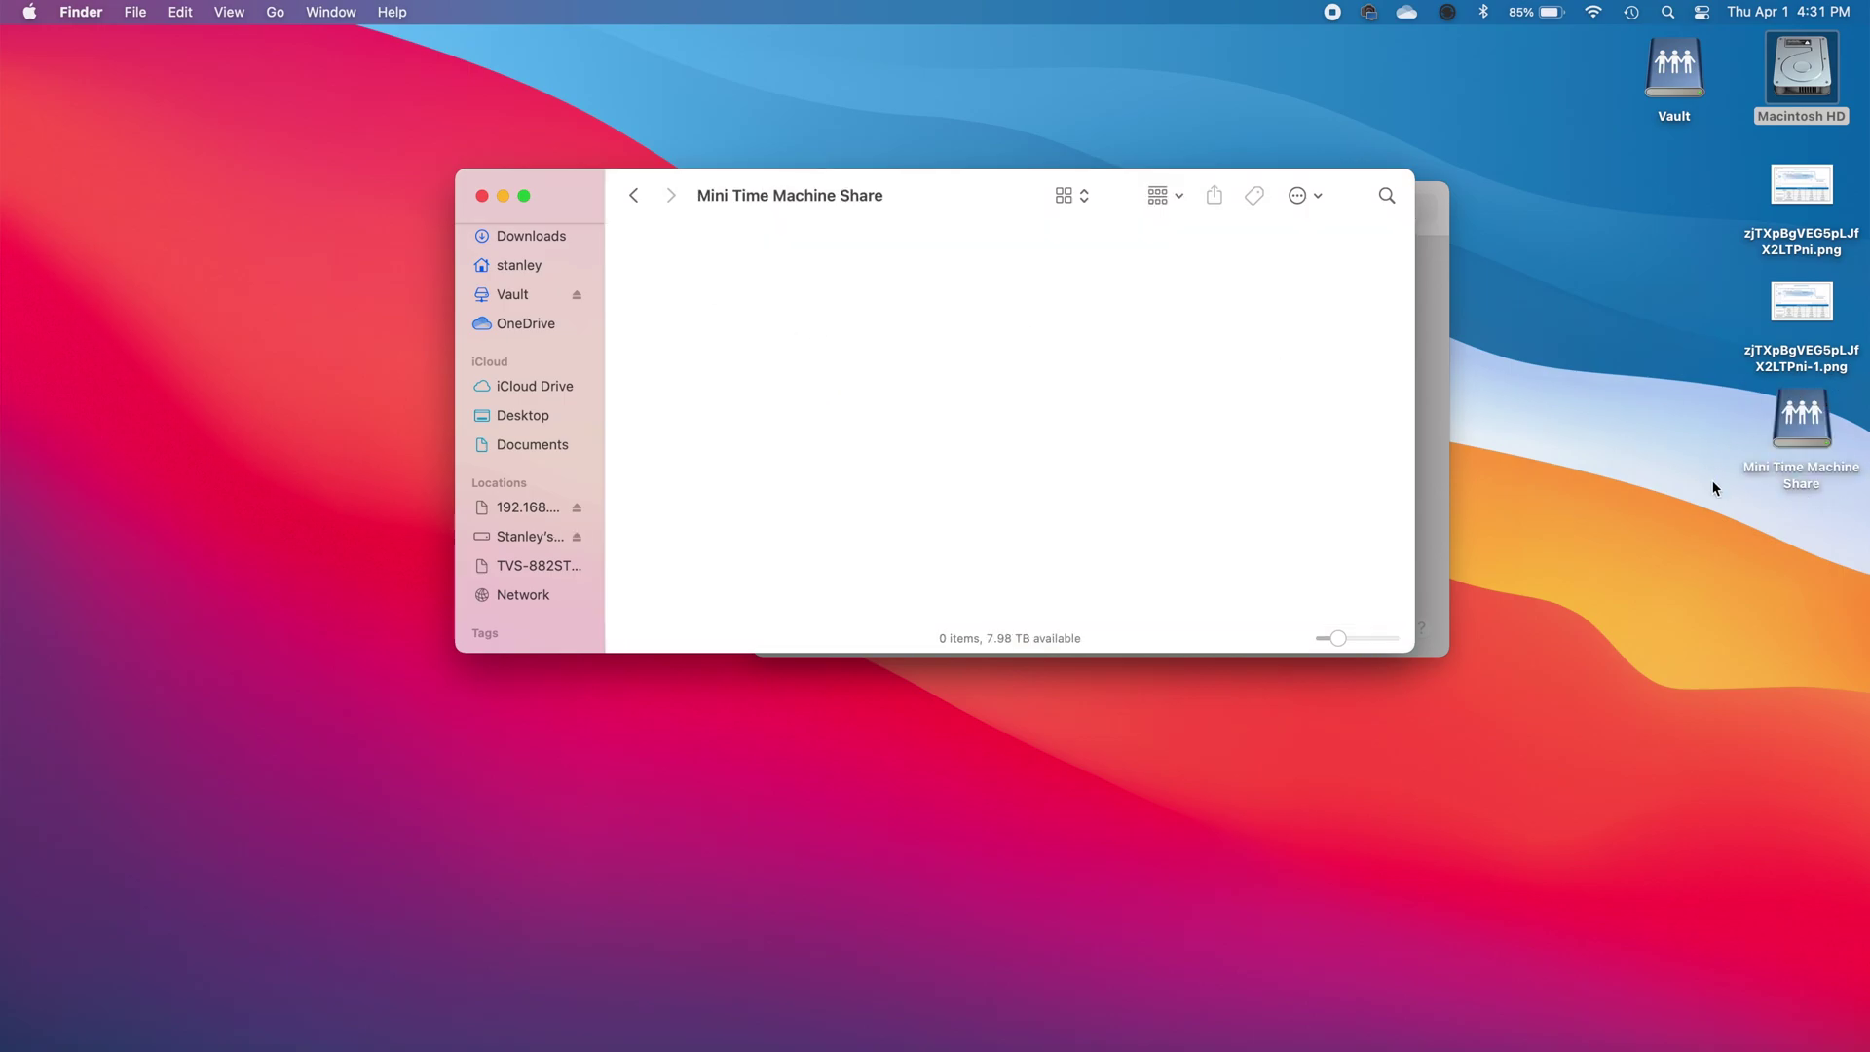
left_click(482, 197)
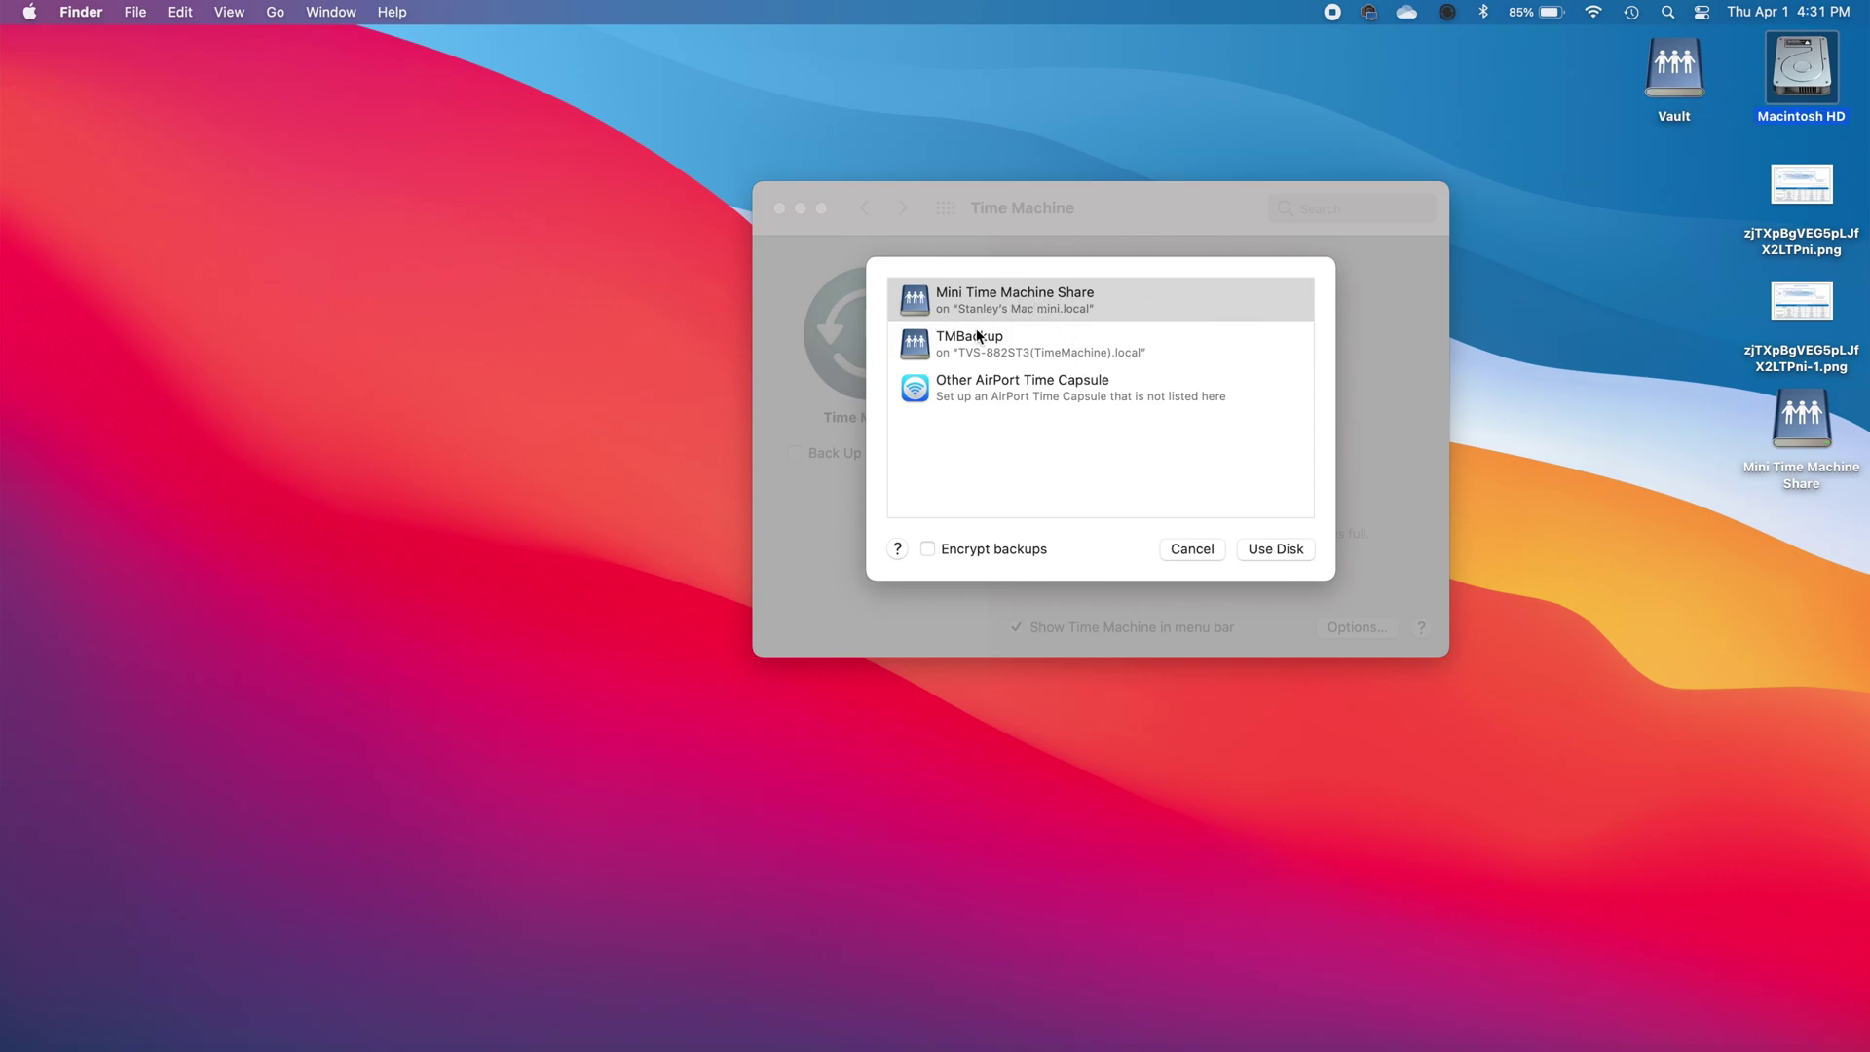
- Reselect Mini Time Machine Share in the backup disk list and choose Use Disk
left_click(1200, 548)
left_click(1207, 380)
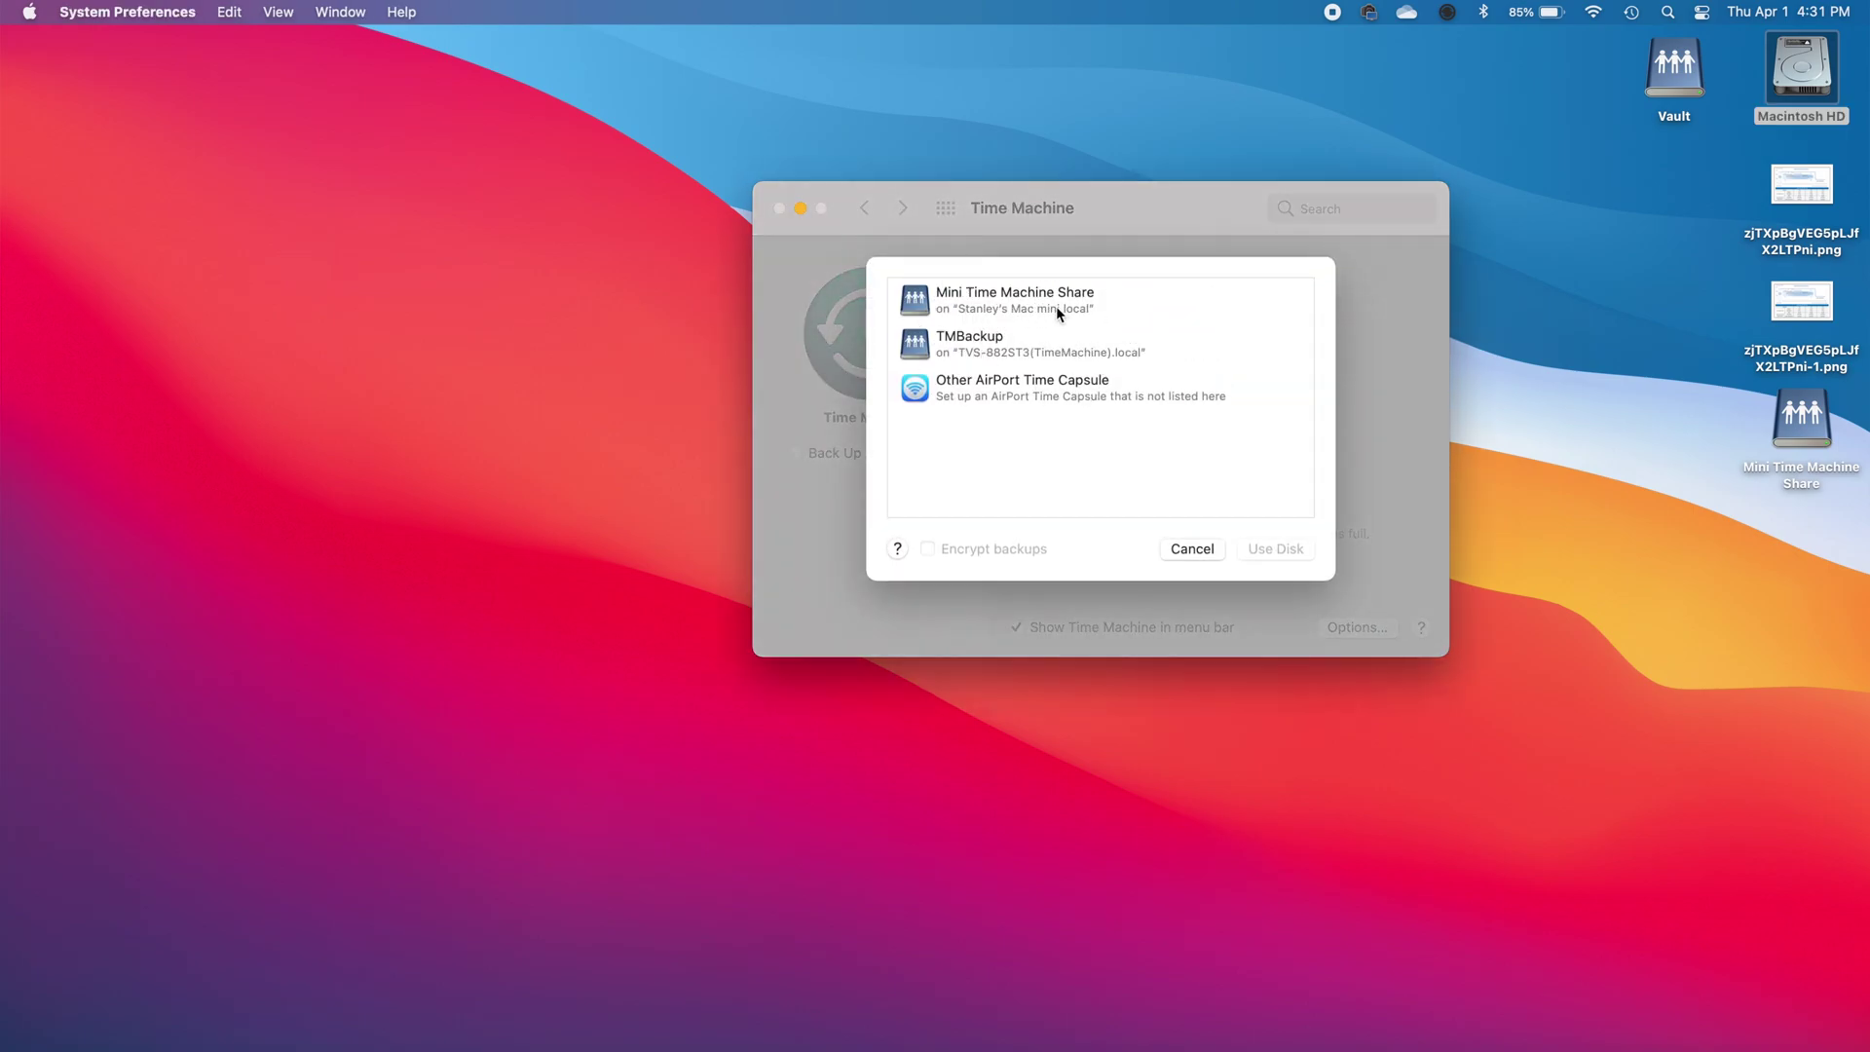
left_click(989, 310)
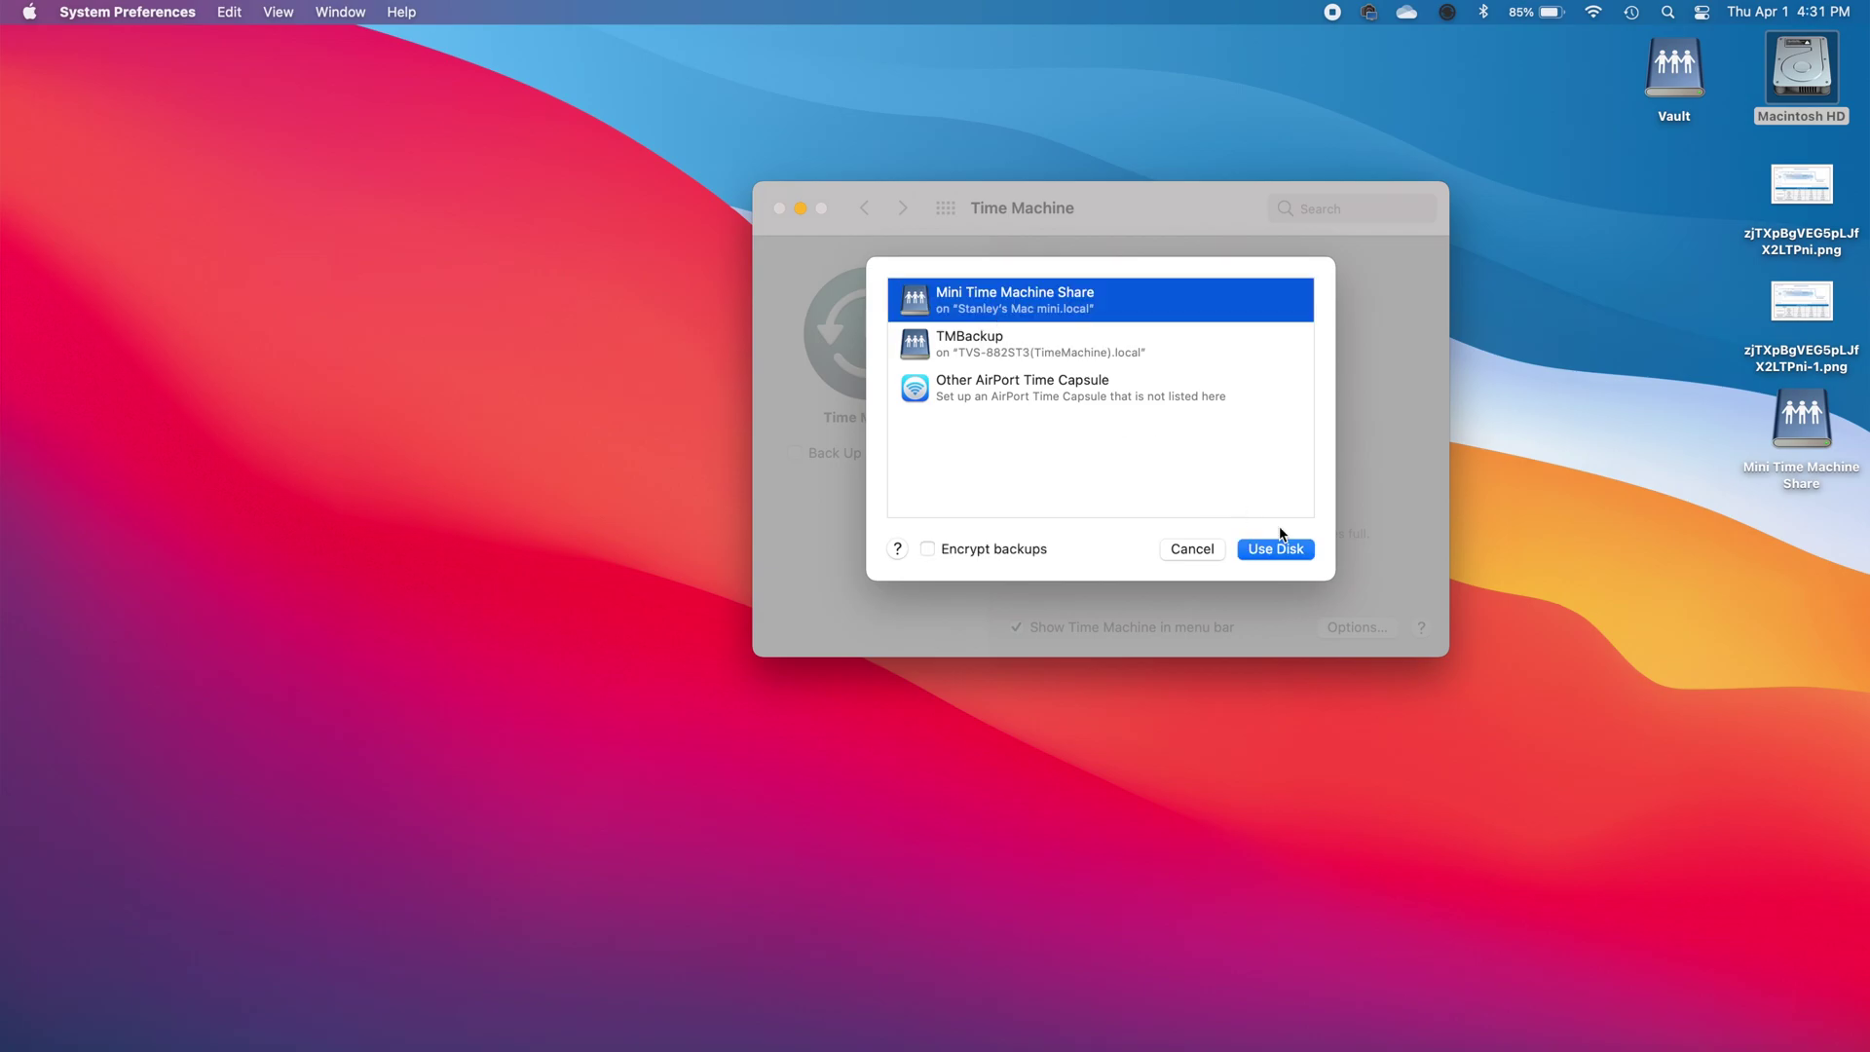
left_click(1287, 551)
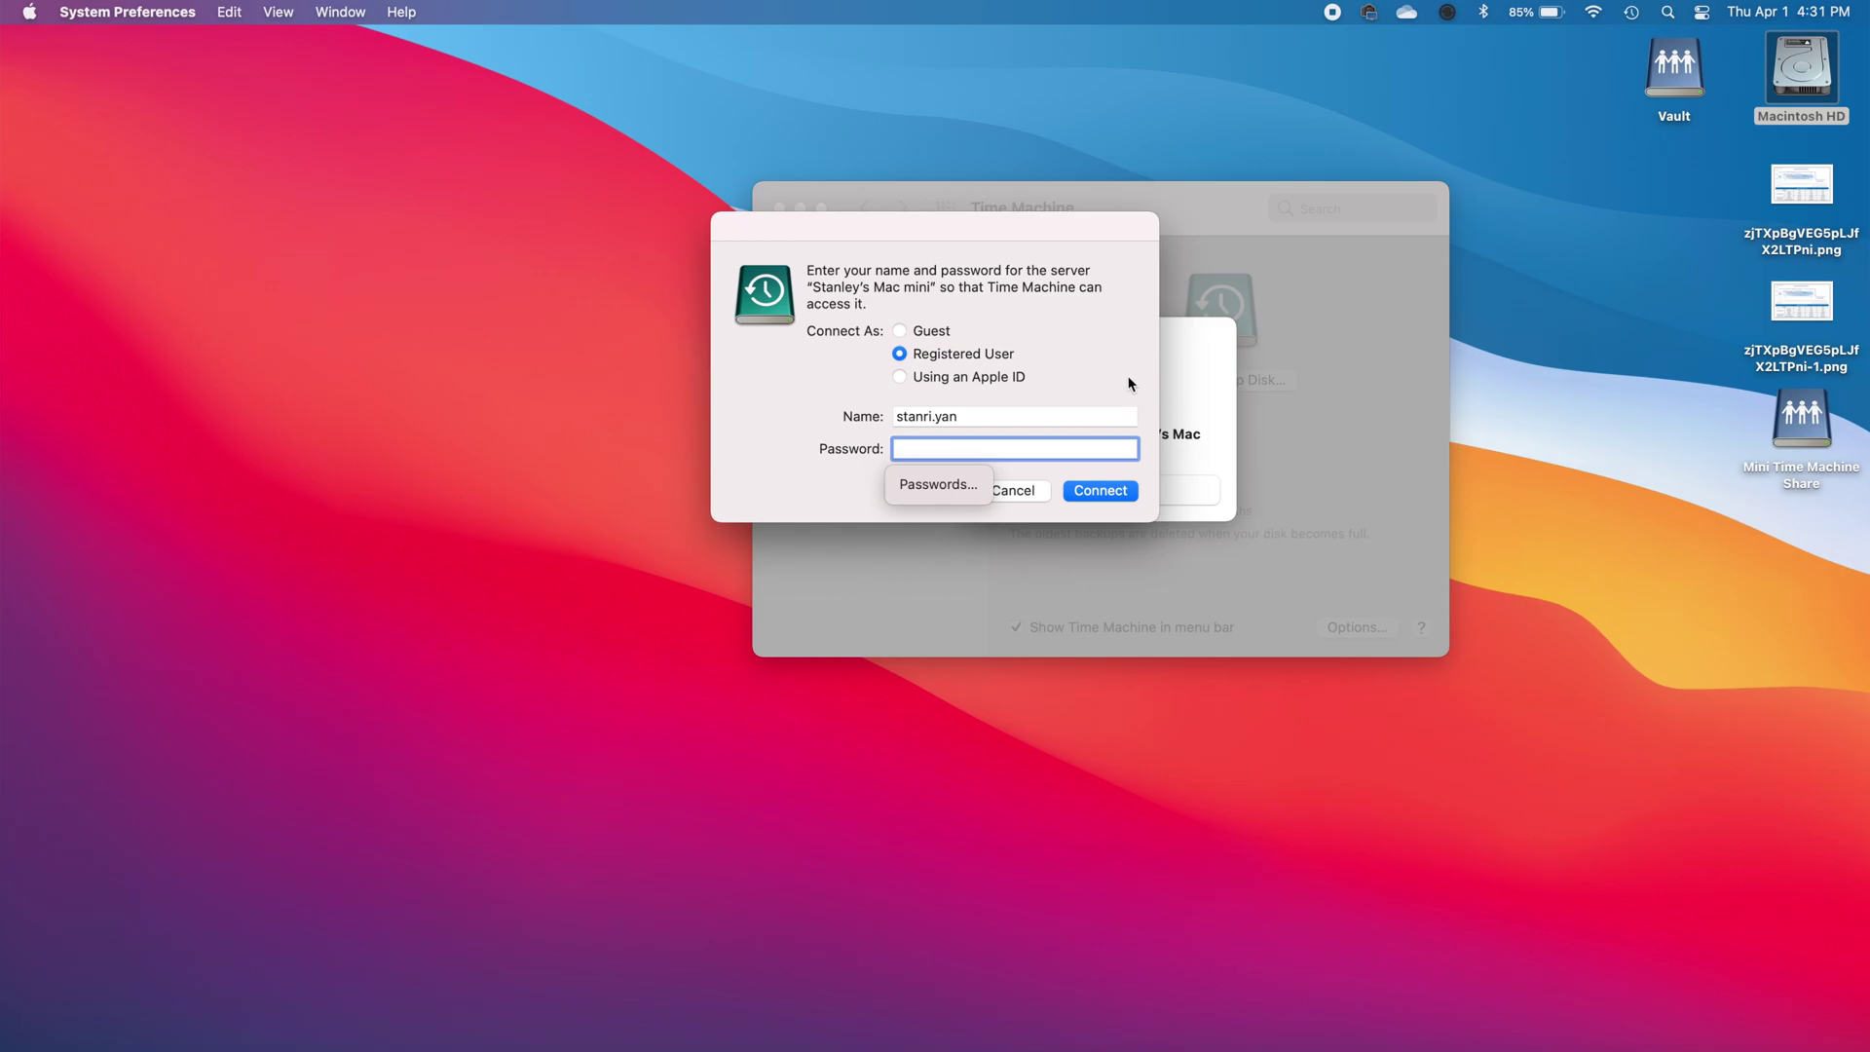
- Sign in to the Mac mini server with the registered user's account name and password
double_click(1049, 417)
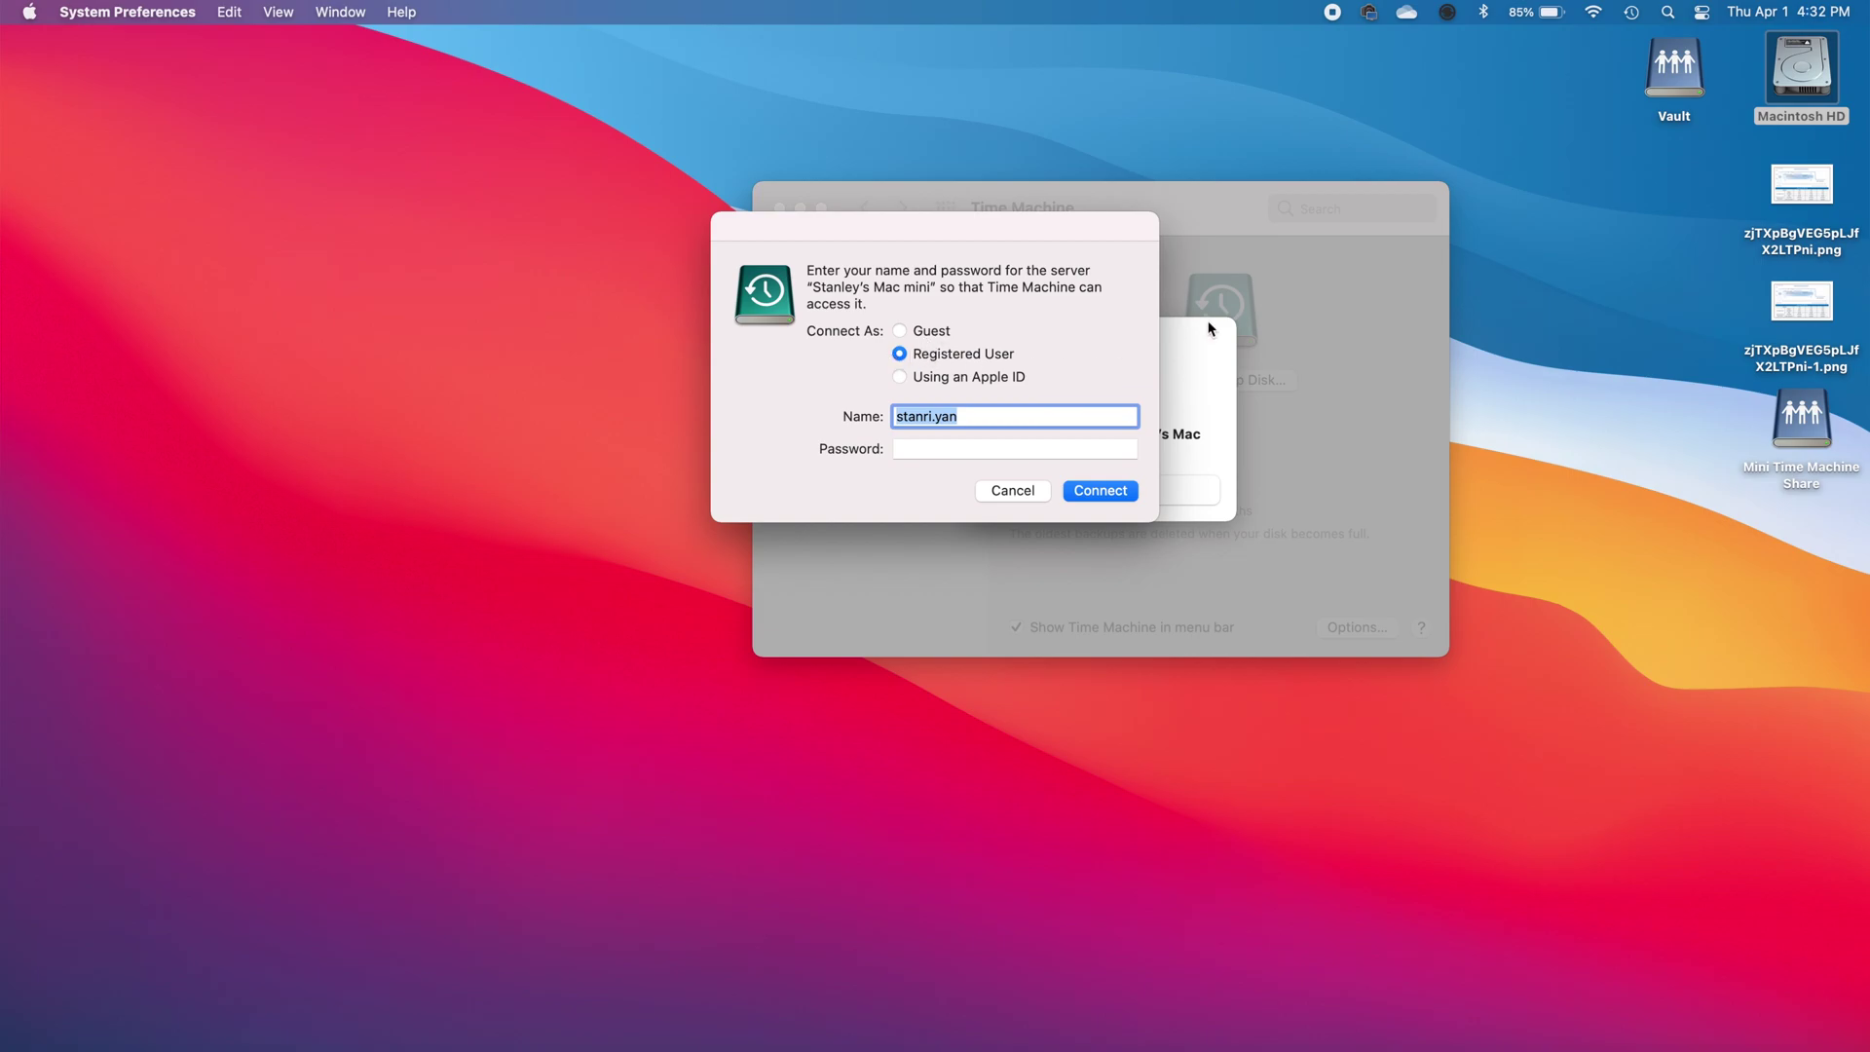
type("stanley")
key("Tab")
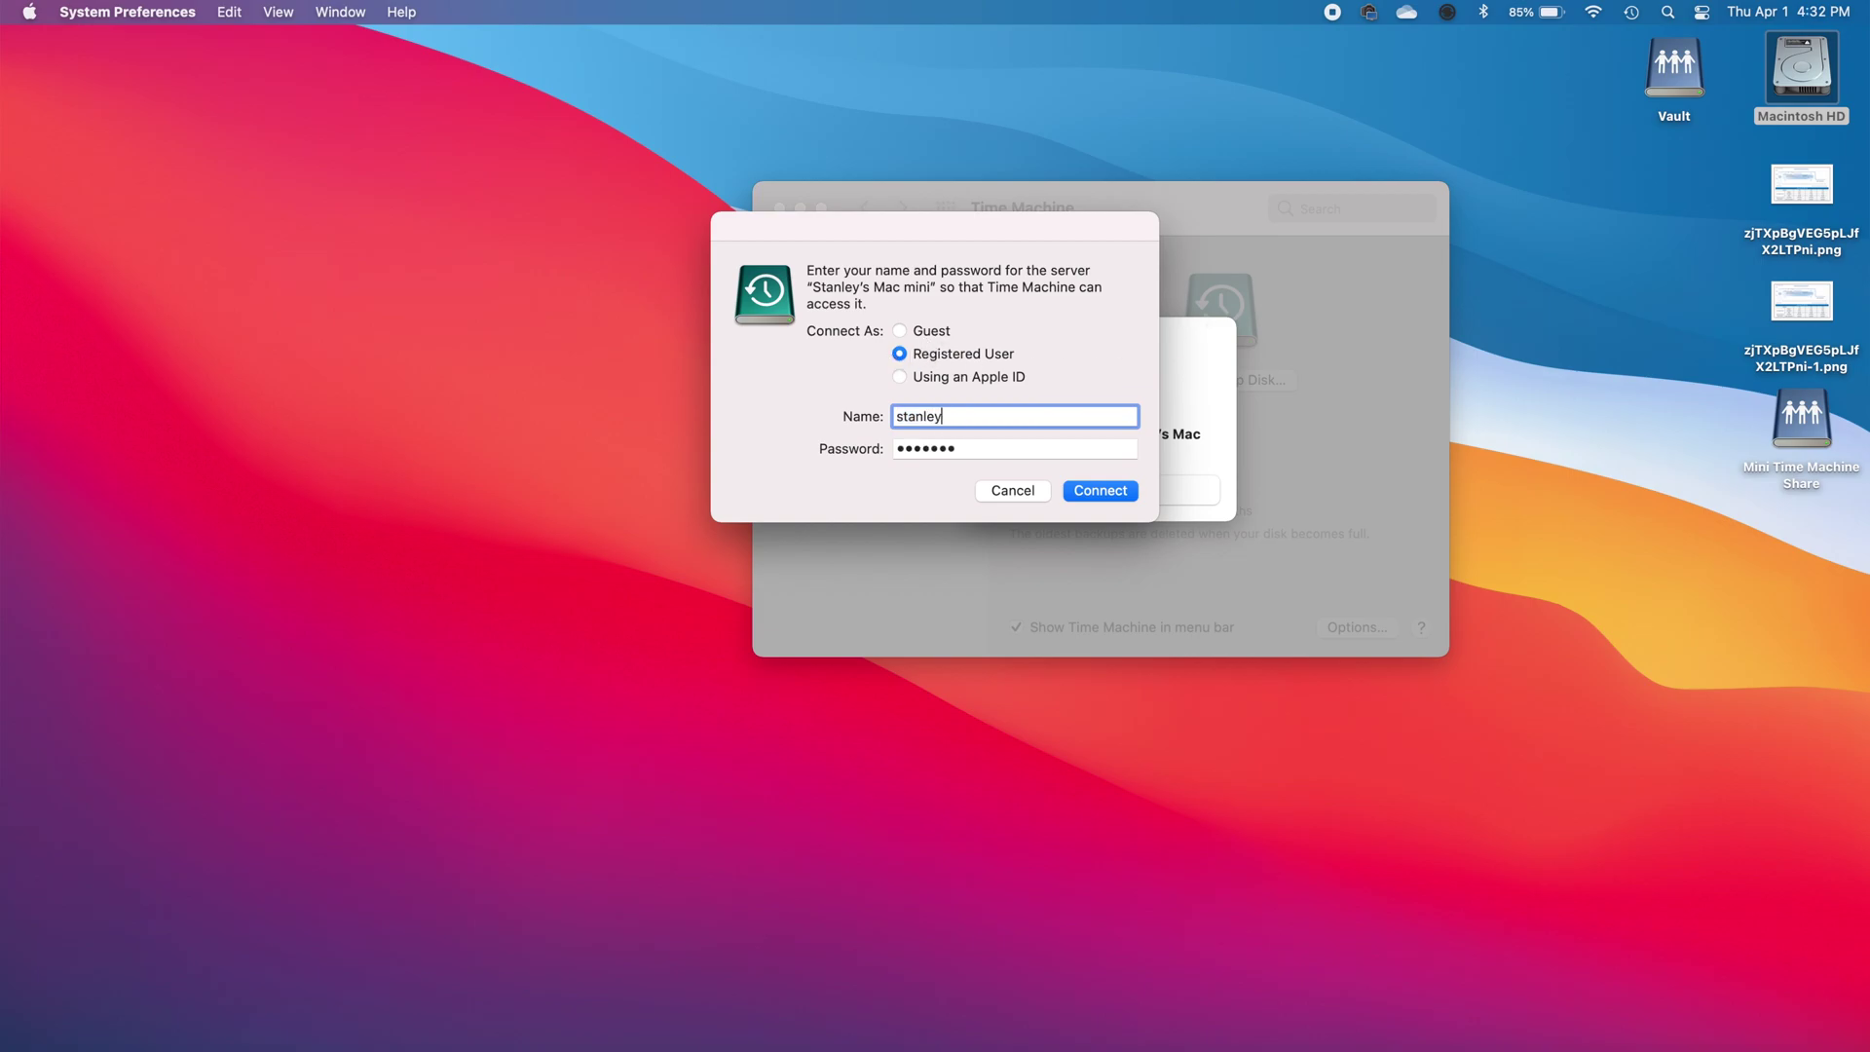
key("Tab")
type("********")
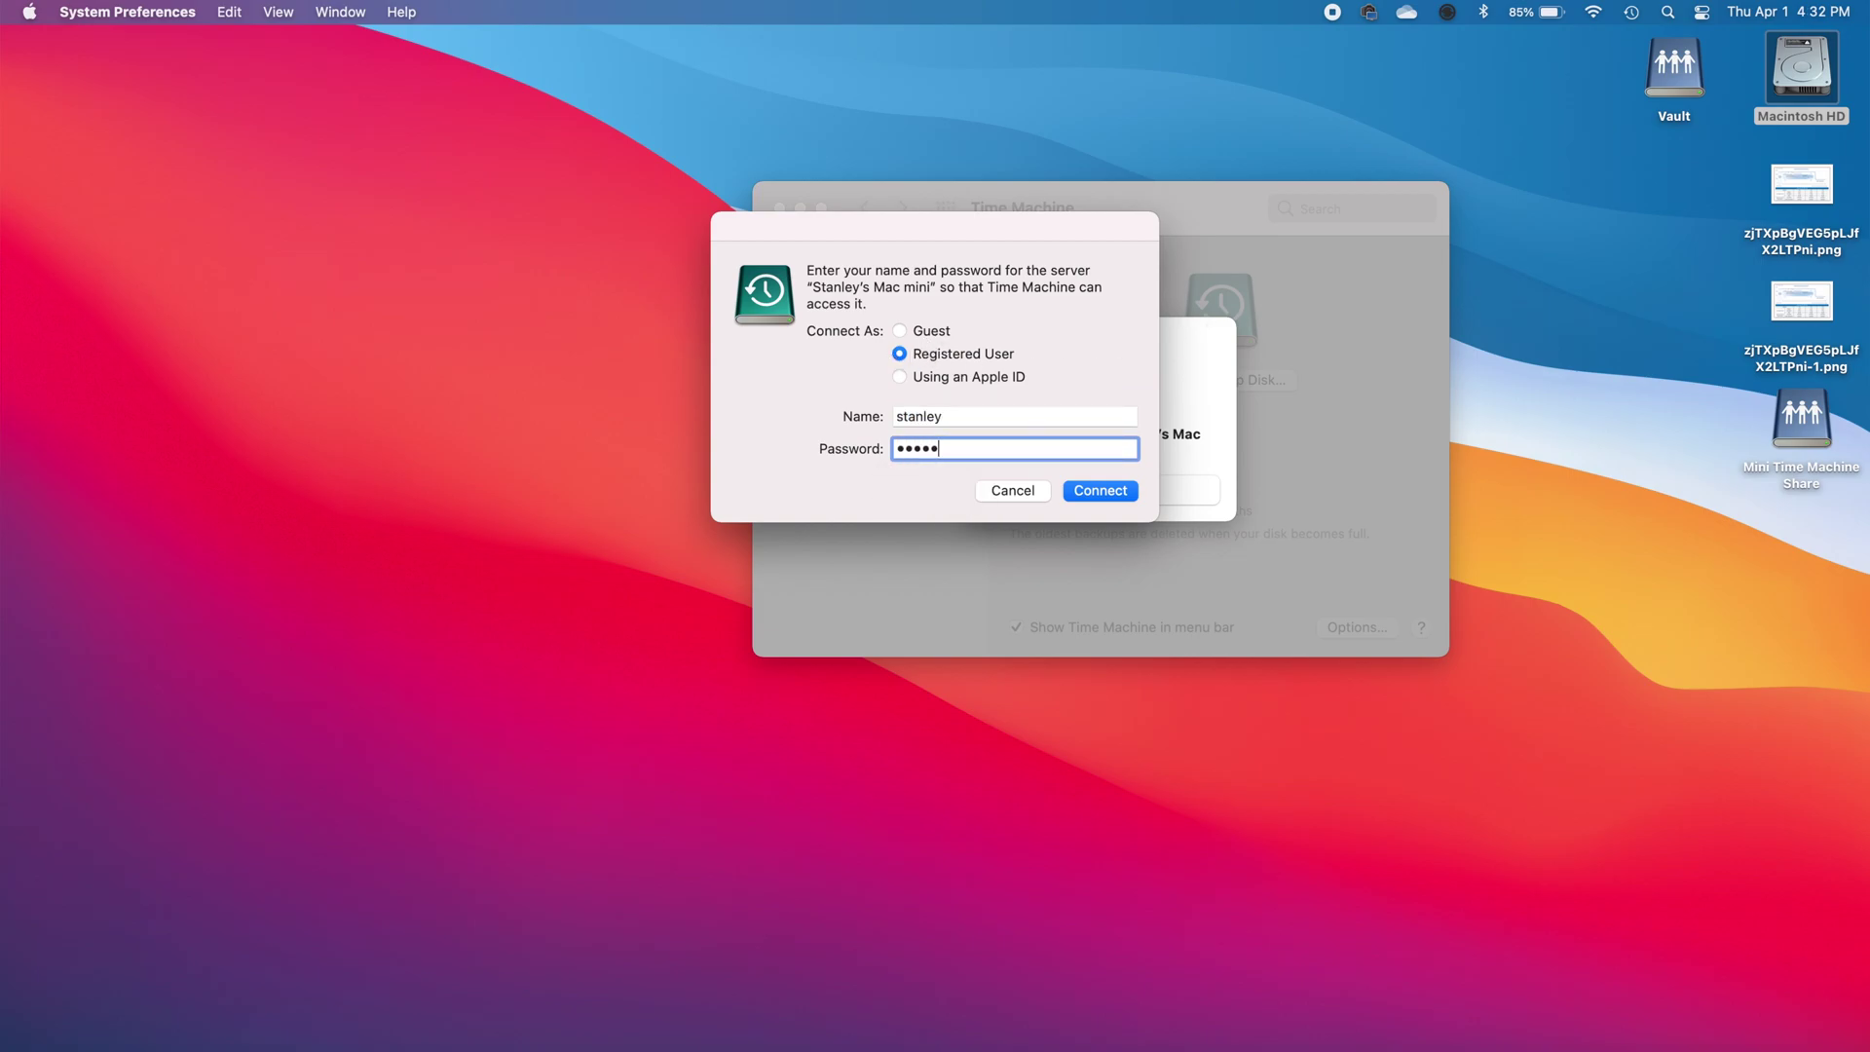
key("Return")
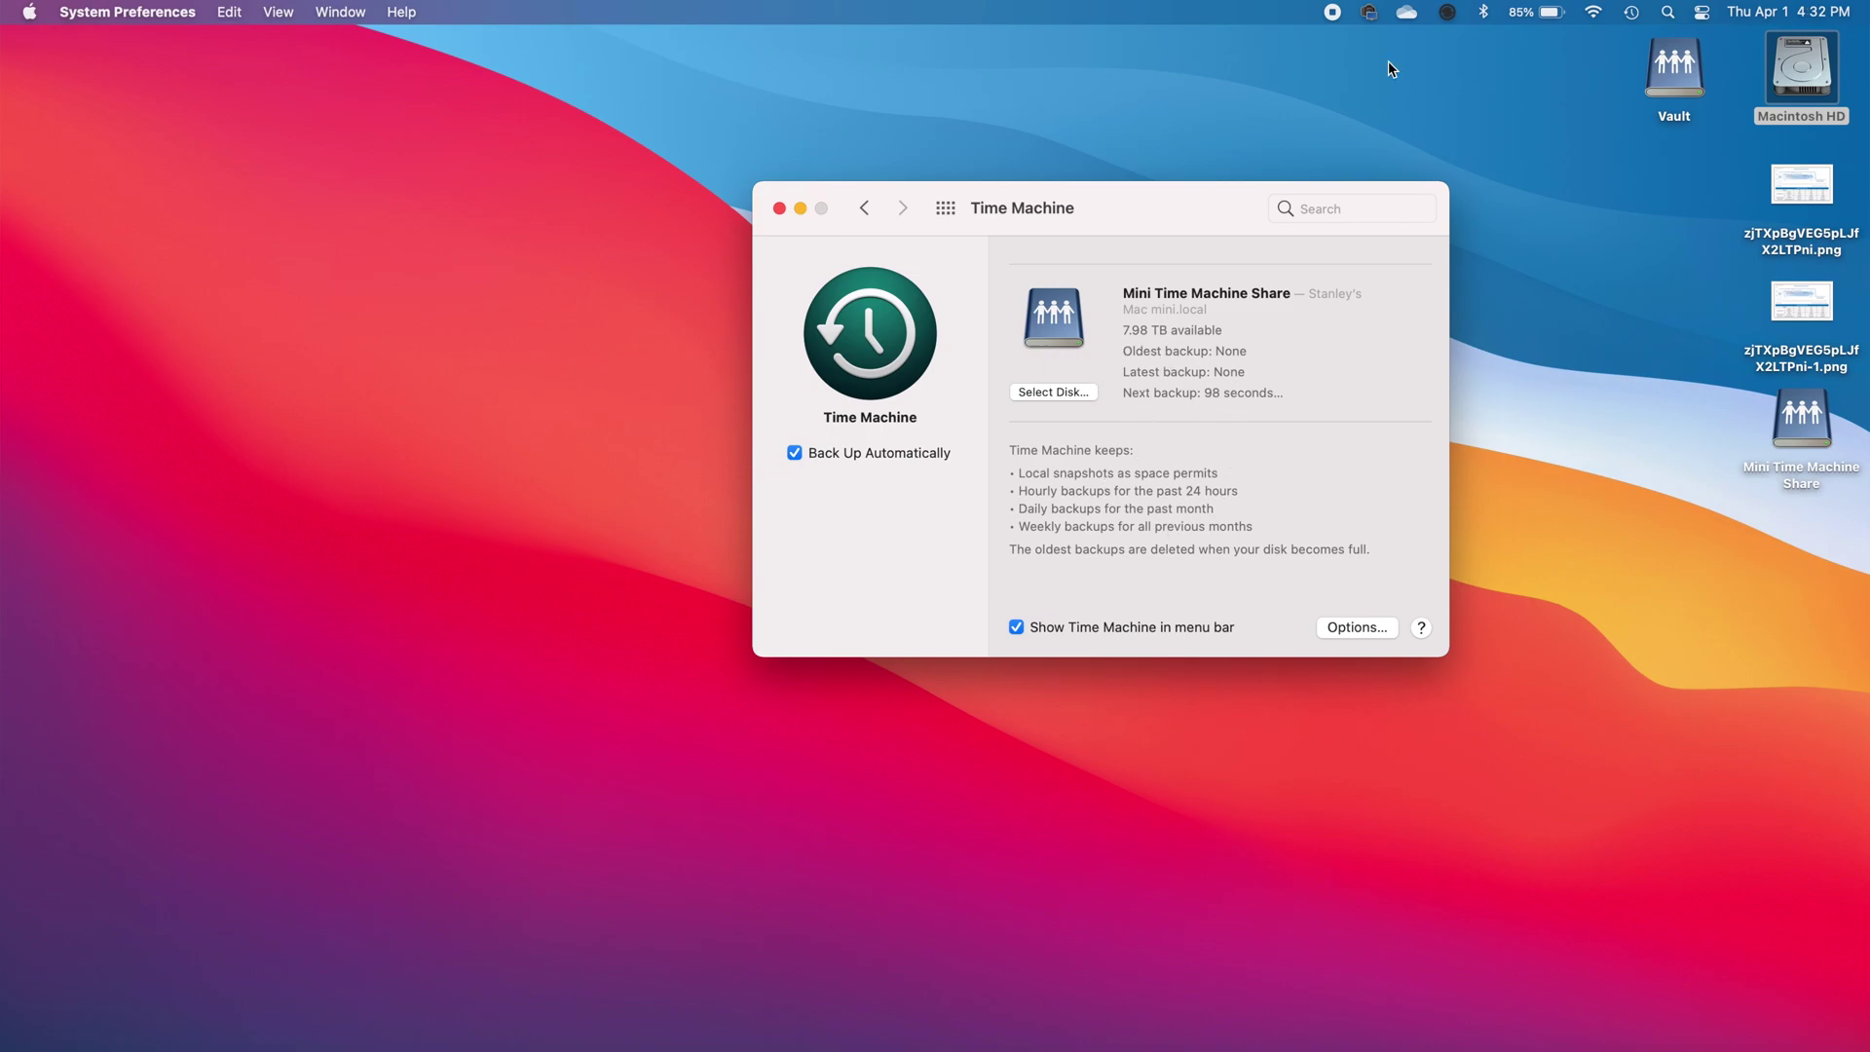
- Start a backup immediately with Back Up Now from the Time Machine menu-bar icon
left_click(1631, 11)
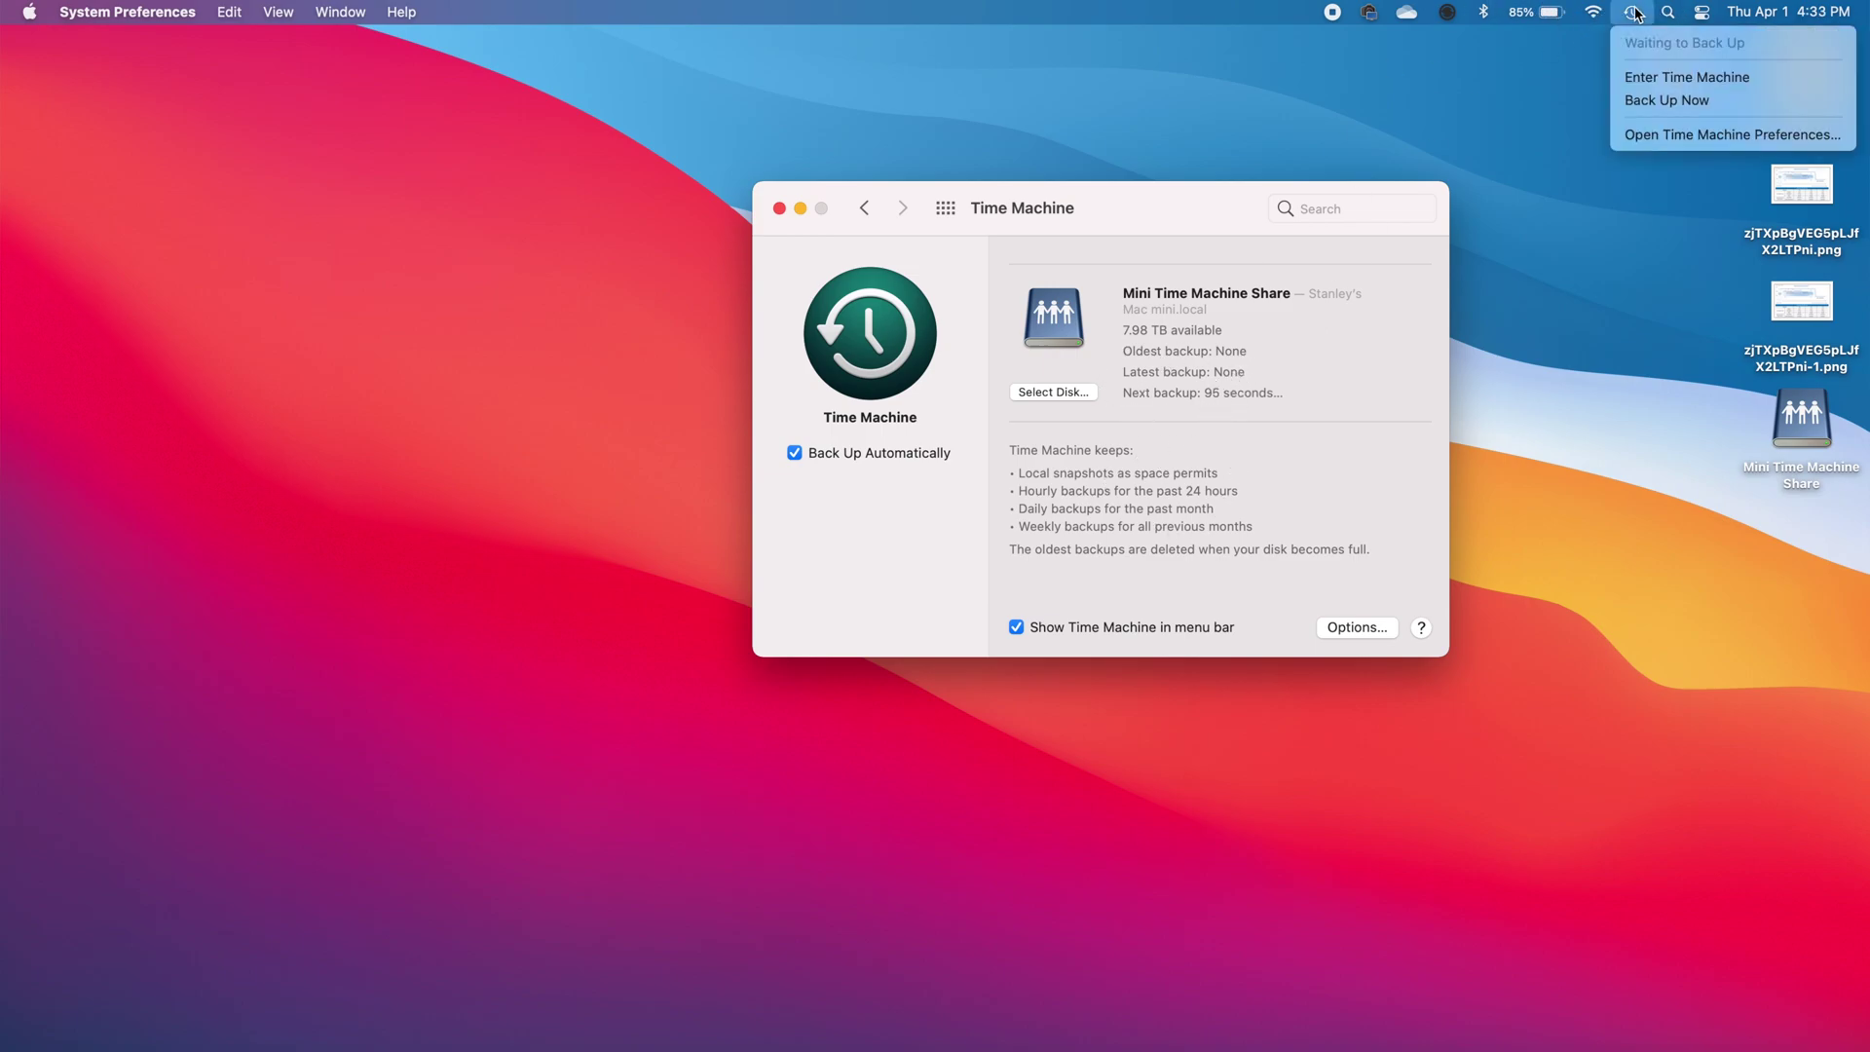
left_click(1663, 100)
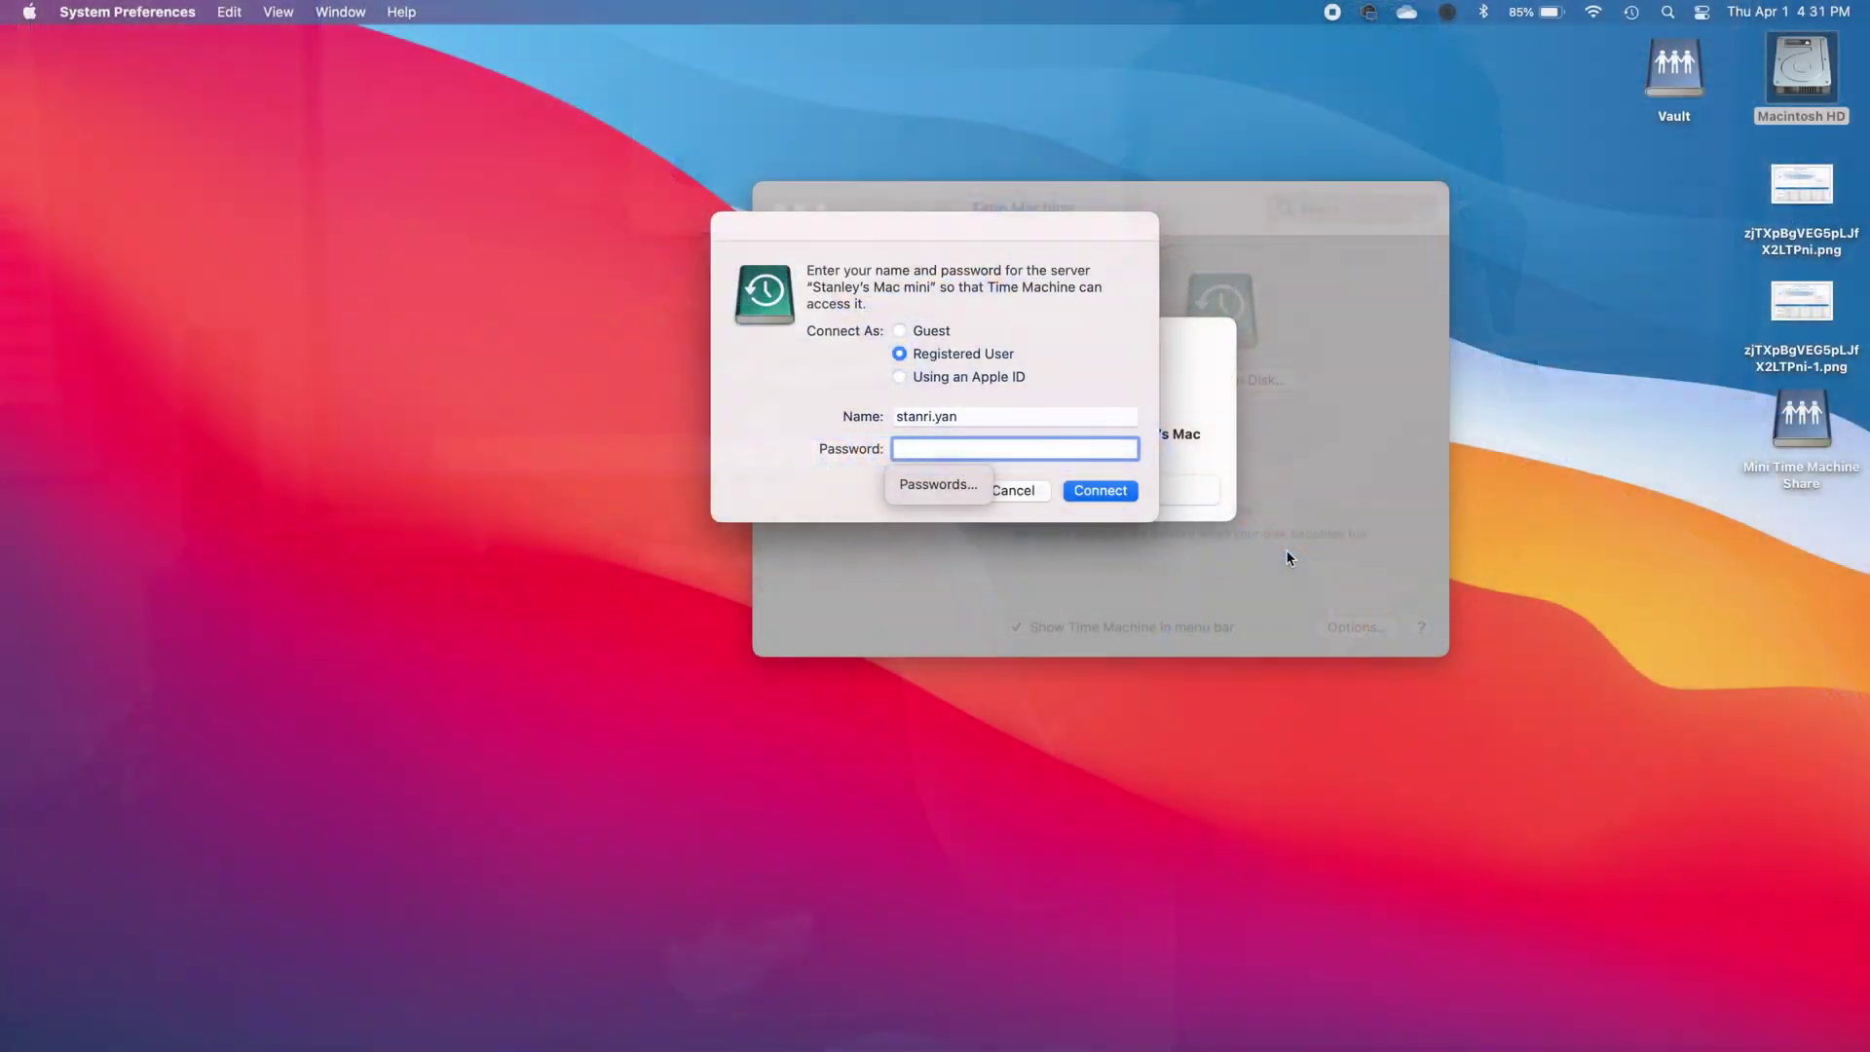
left_click(1051, 424)
triple_click(1052, 424)
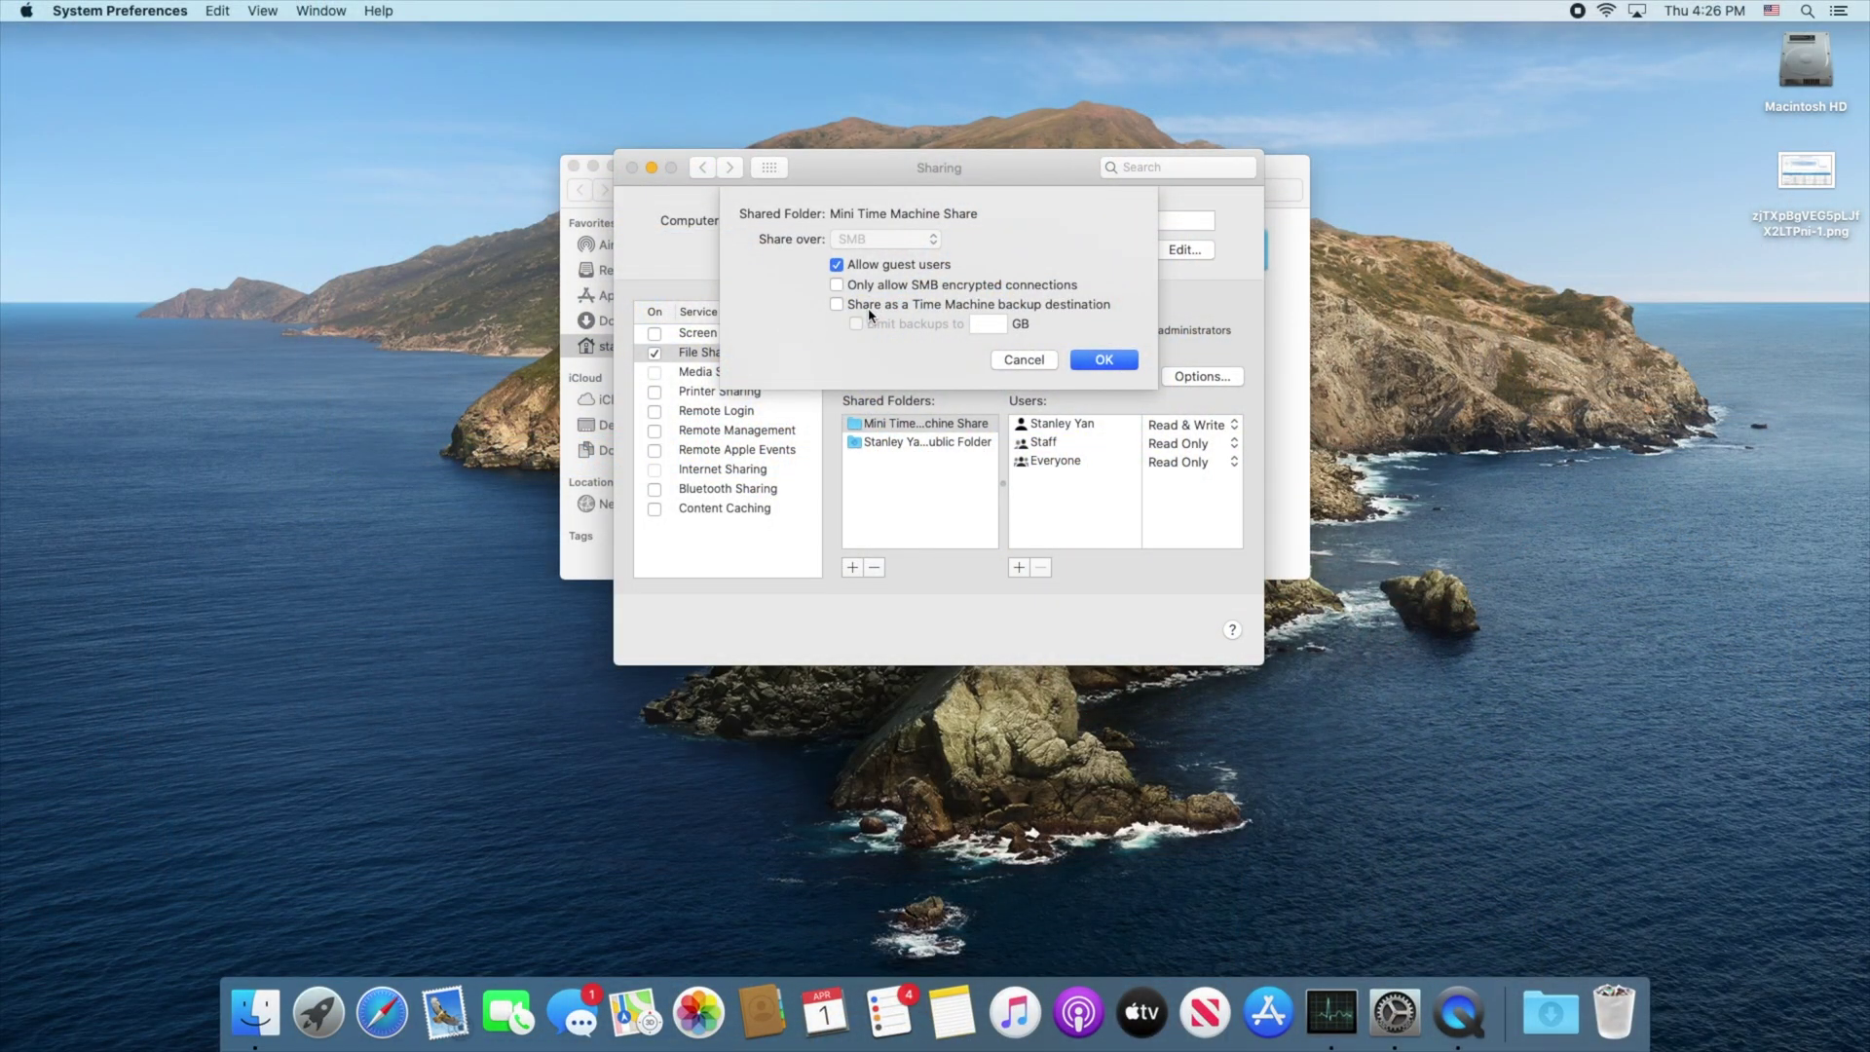
- Tick 'Share as a Time Machine backup destination' in the folder's advanced options
left_click(869, 308)
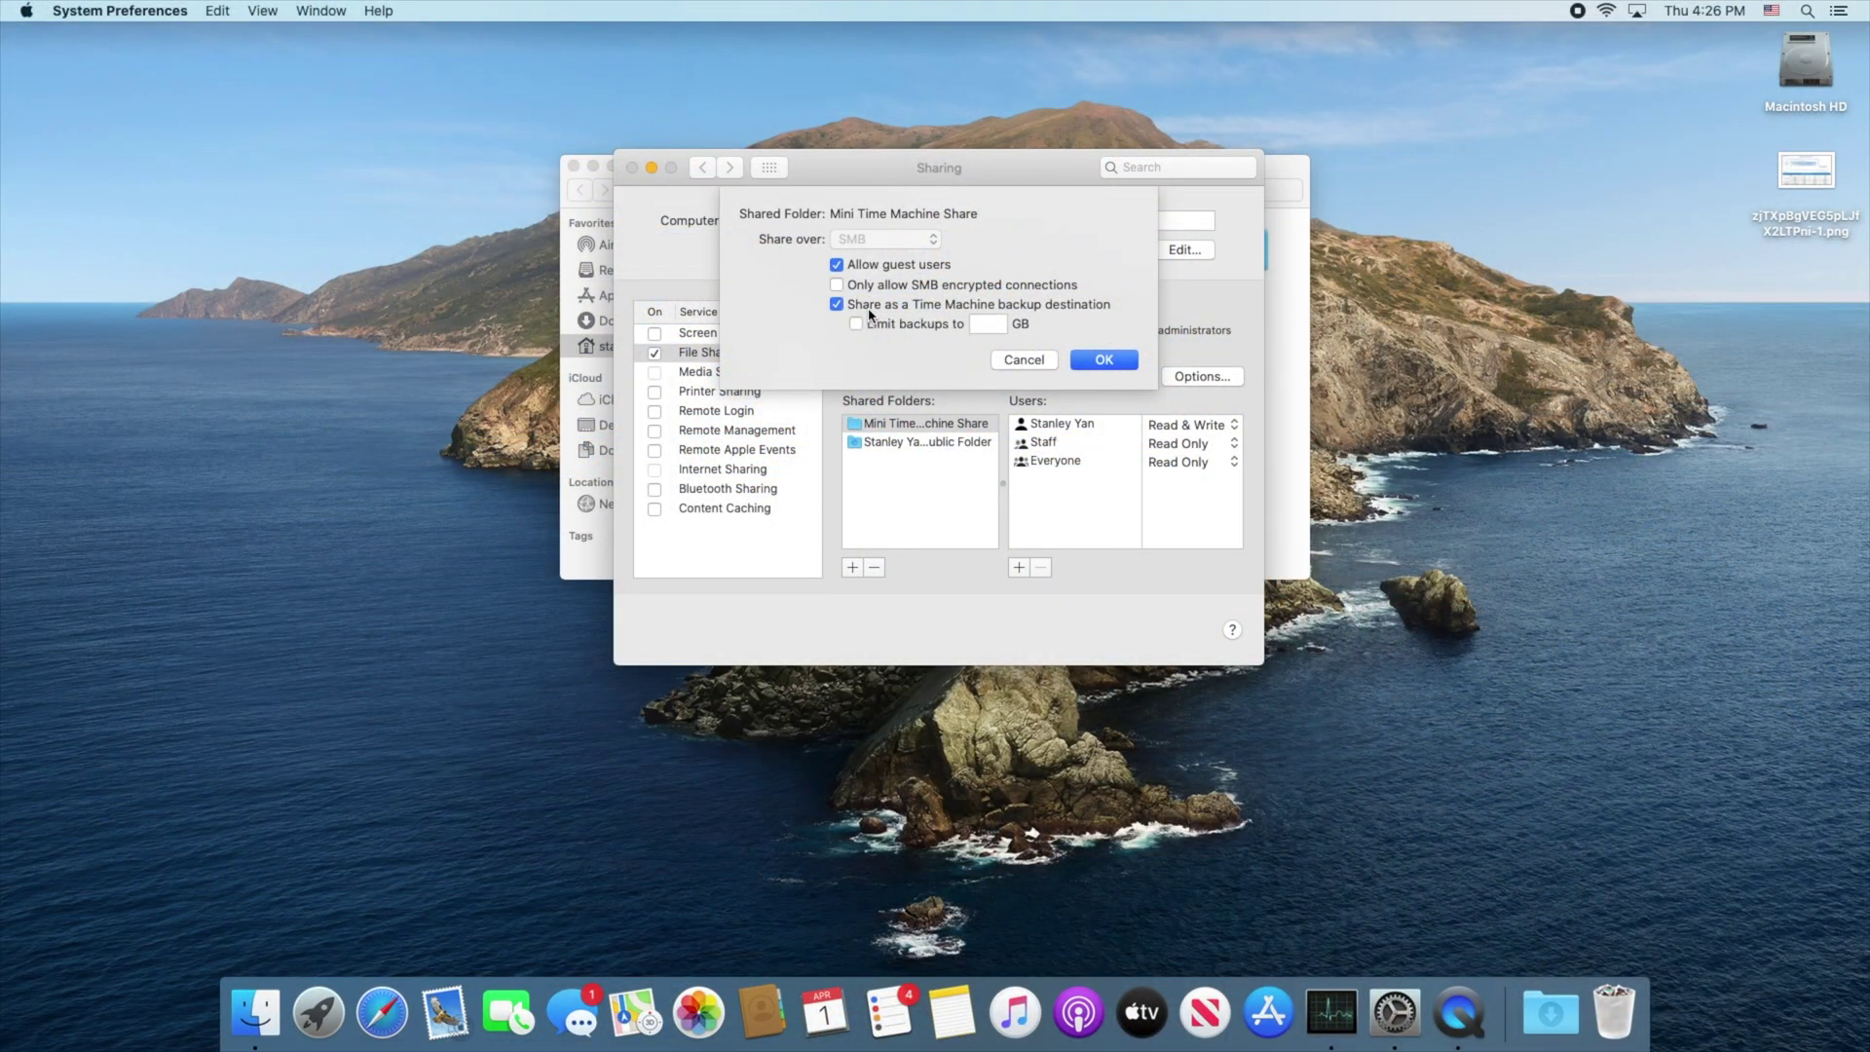